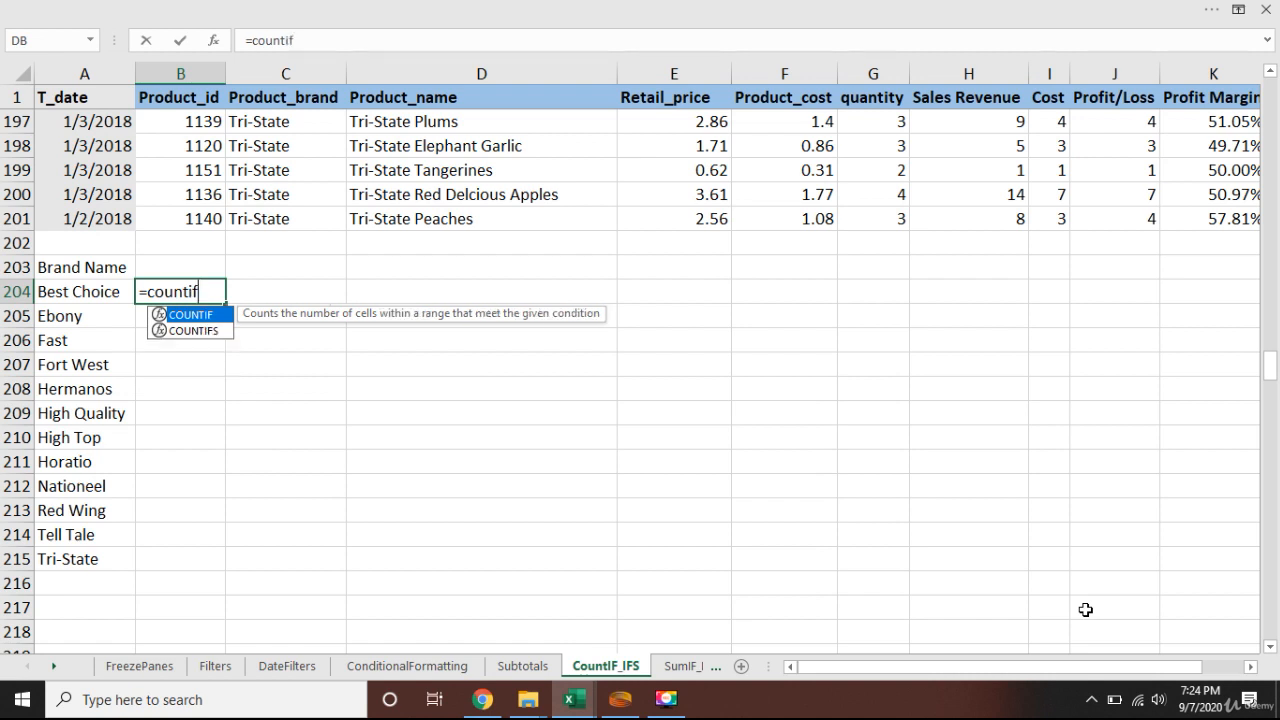
Step: Enter a COUNTIF formula in B204 that counts "Best Choice" in the brand range C2:C201
key("Tab")
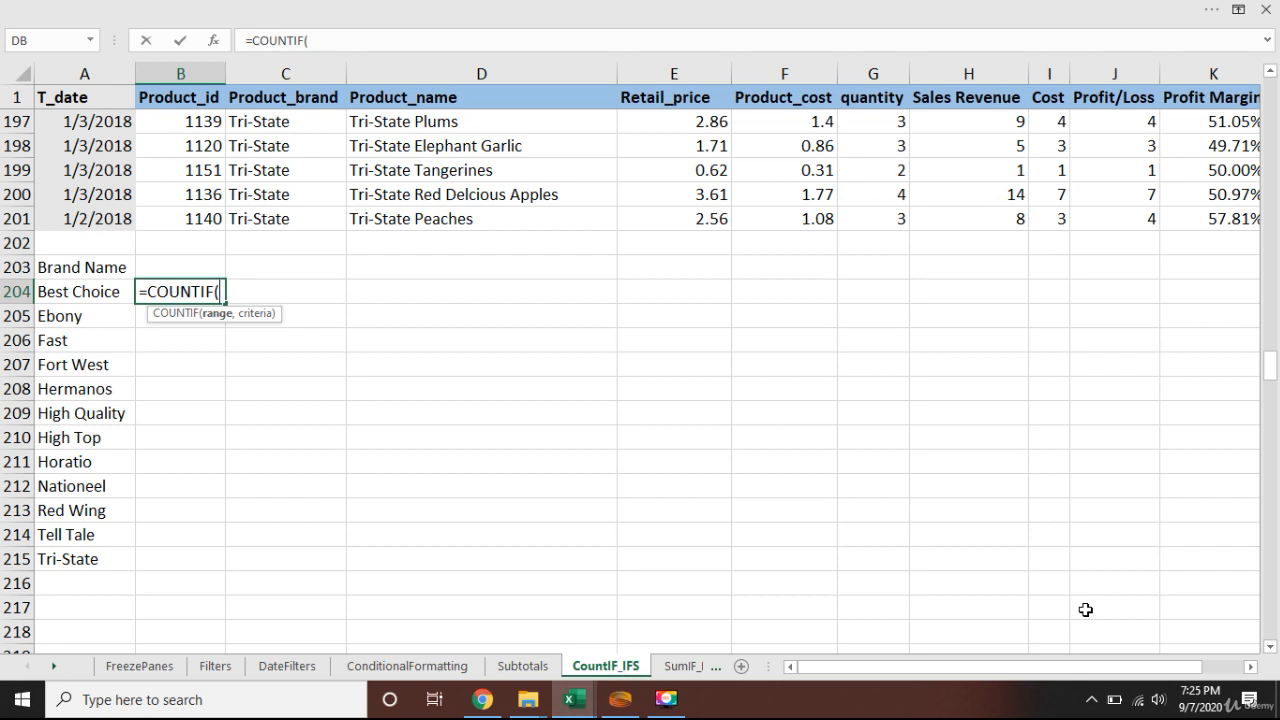
key("Up")
key("Up")
key("Up")
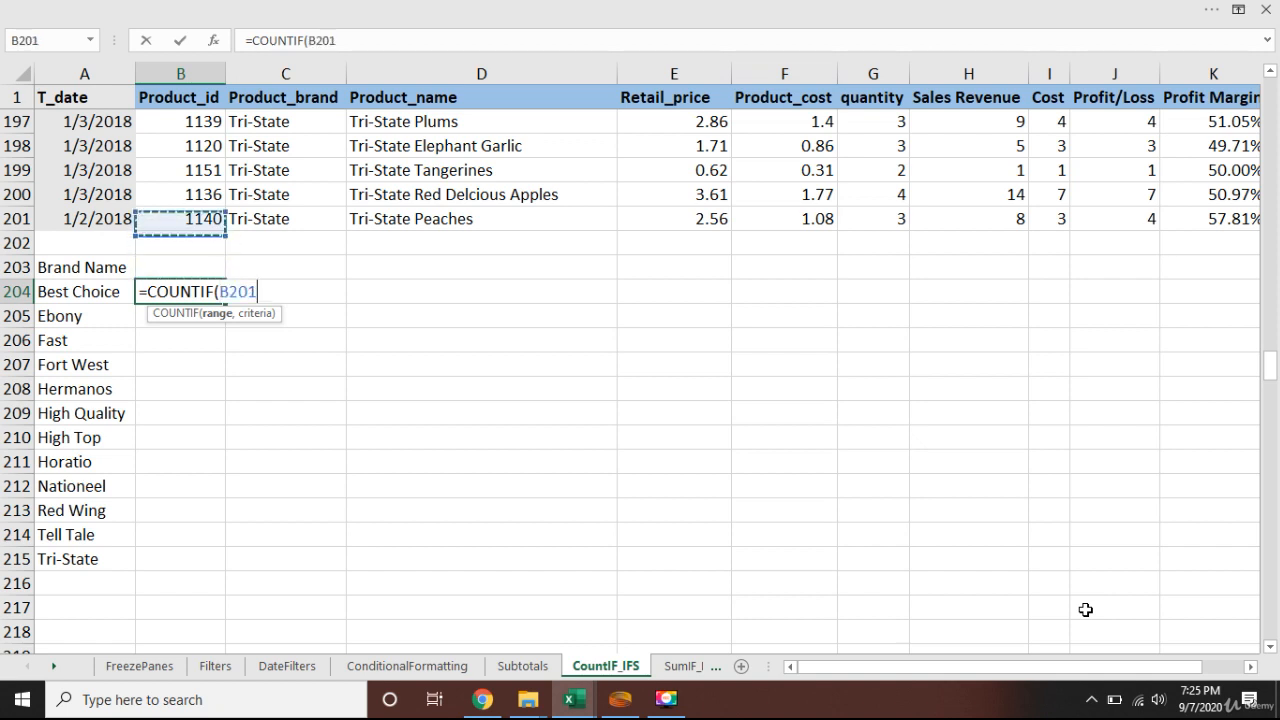
key("Right")
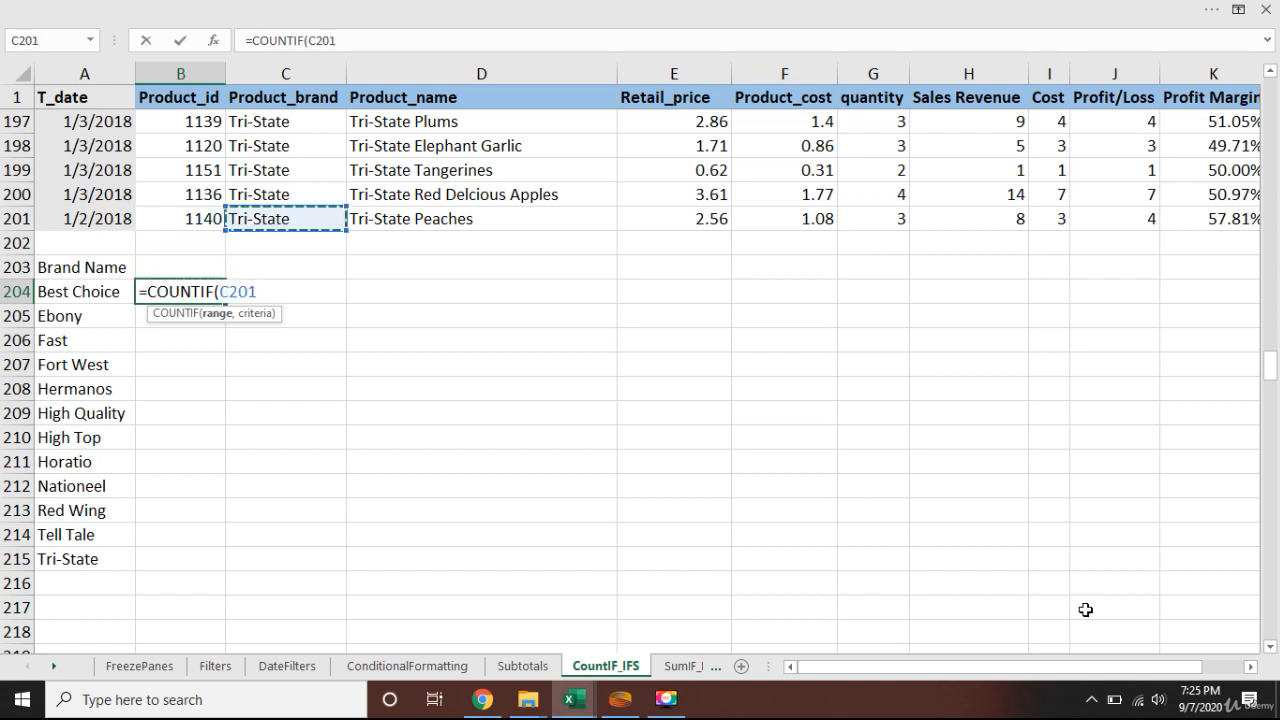
key("ctrl+Up")
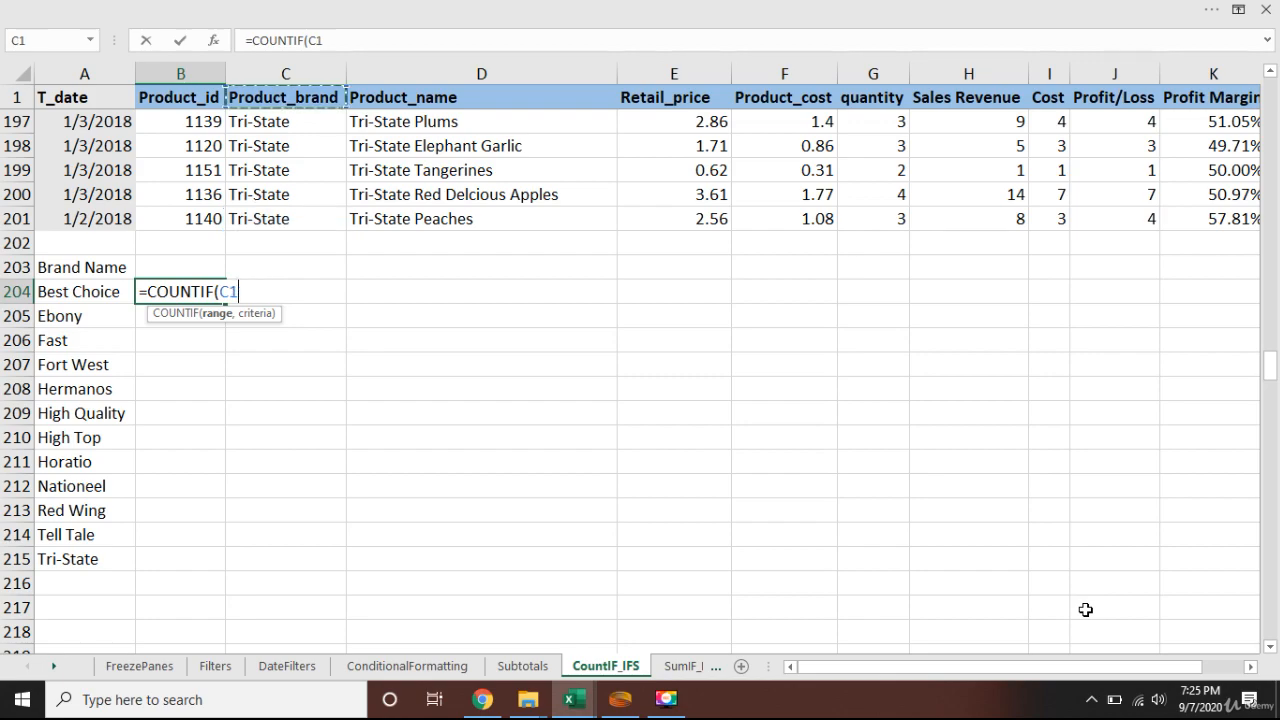
key("Down")
key("ctrl+shift+Down")
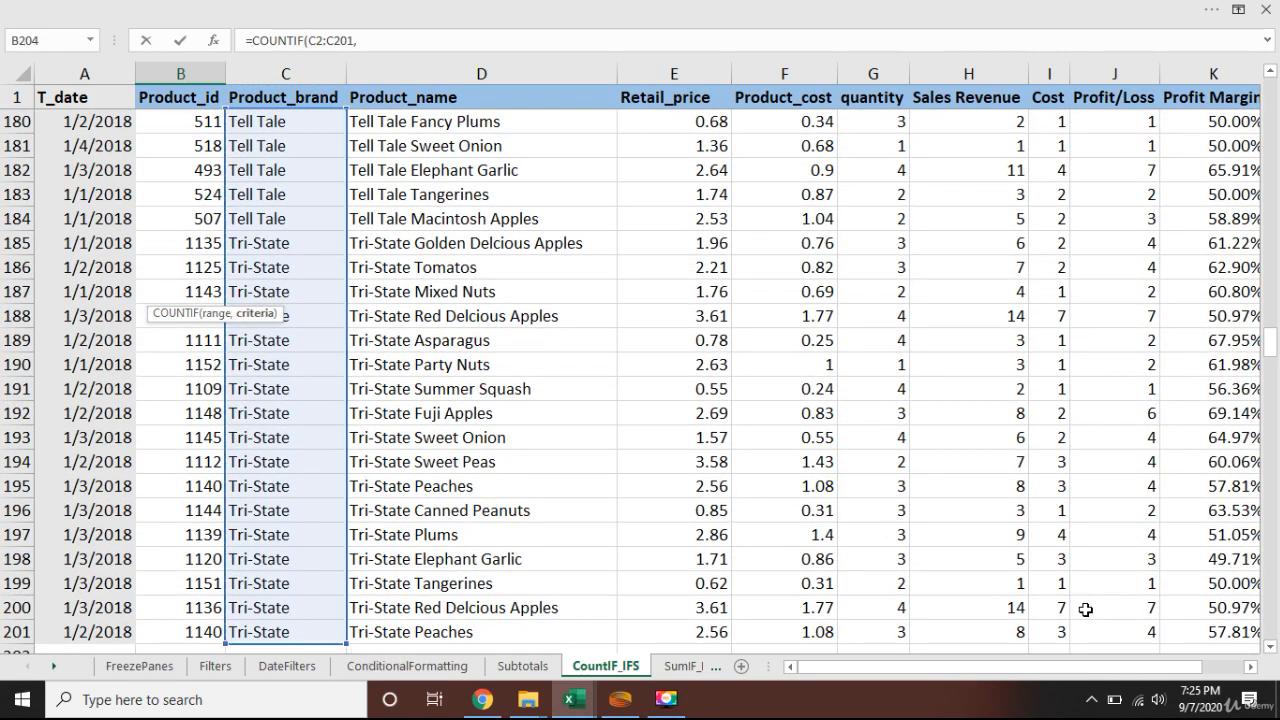
type(",")
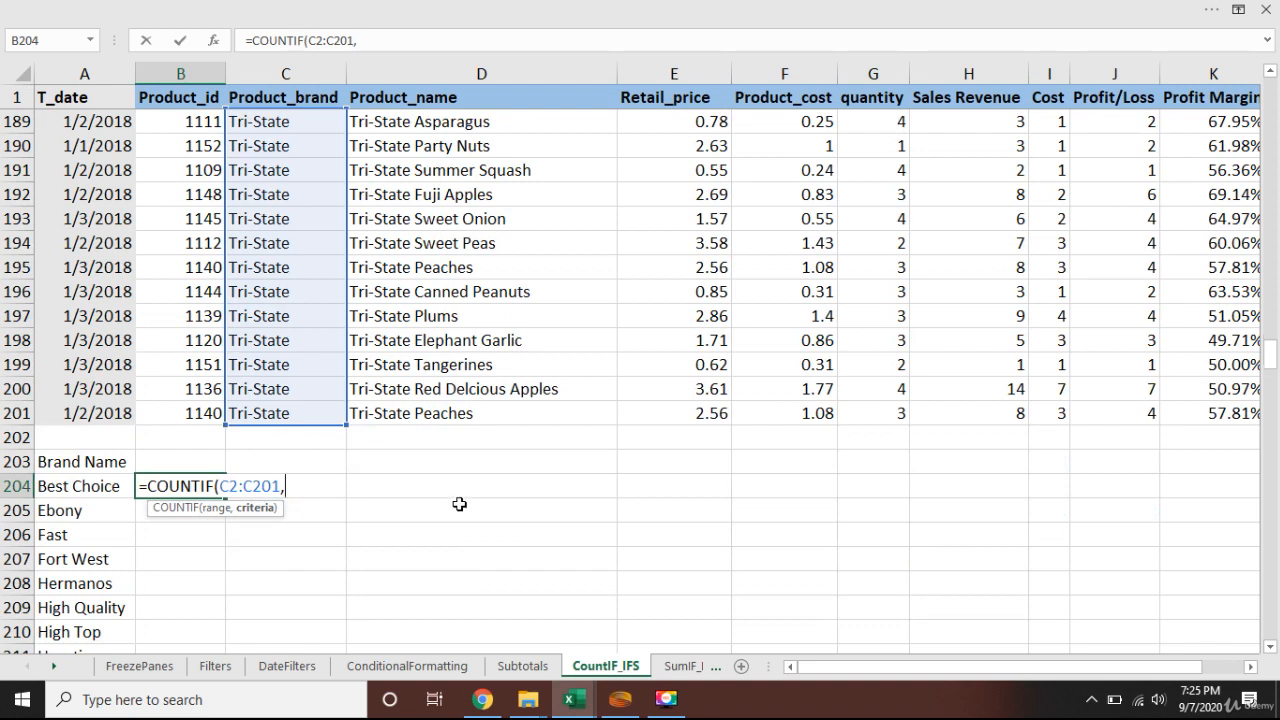
type("\"Best Choic")
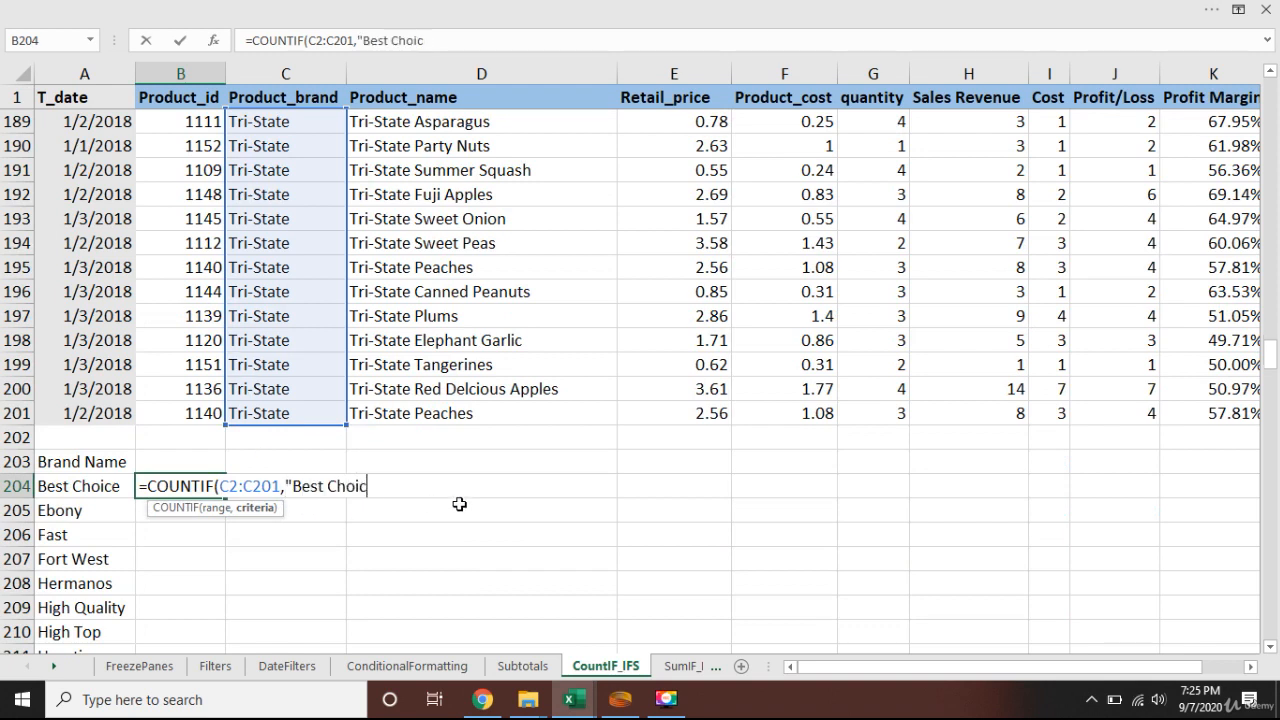
type("e")
key("ctrl+Return")
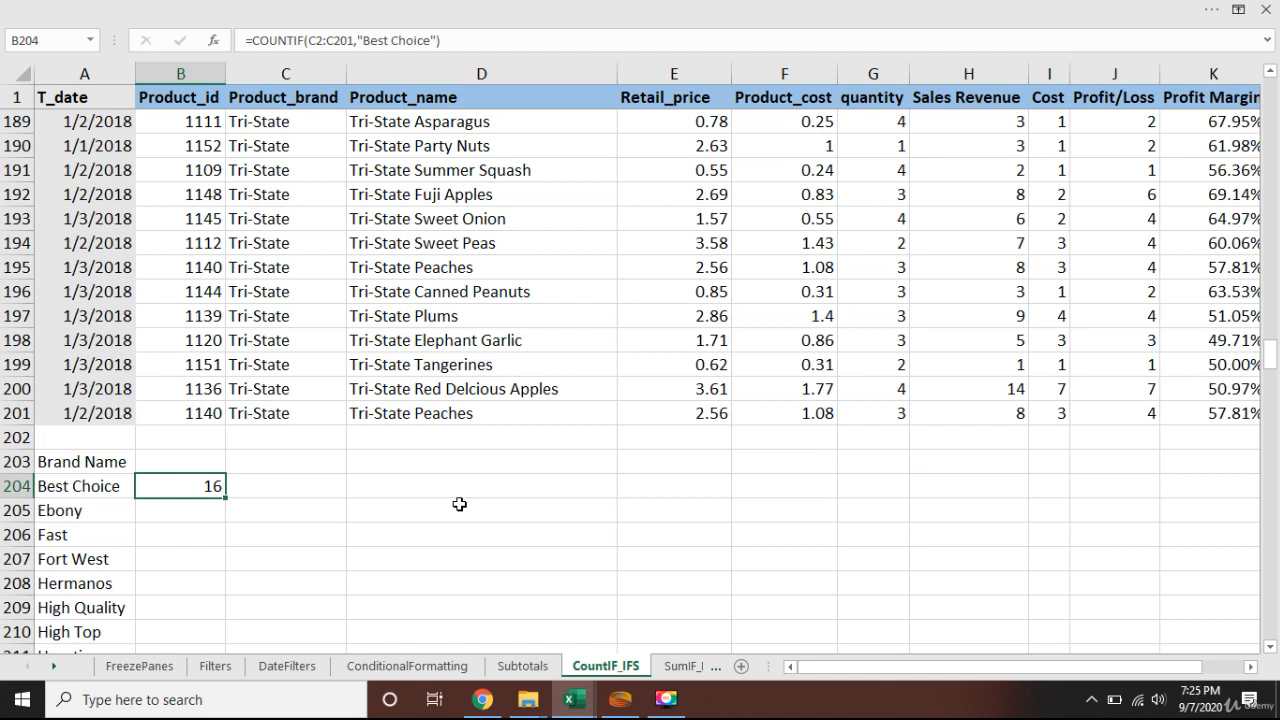
Step: Select the Best Choice brand cells C2:C17 and check their count in the status bar against the formula
key("Return")
key("Up")
key("Up")
key("Up")
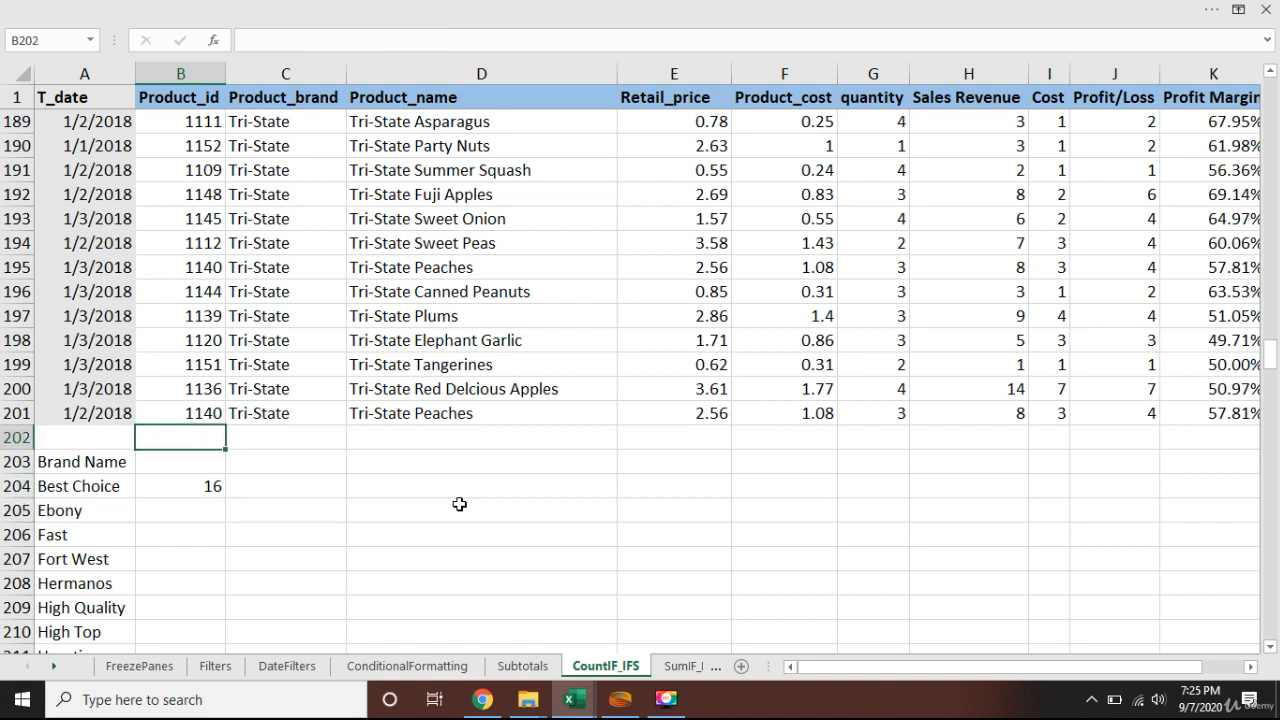
key("Right")
key("Up")
key("ctrl+Up")
key("Down")
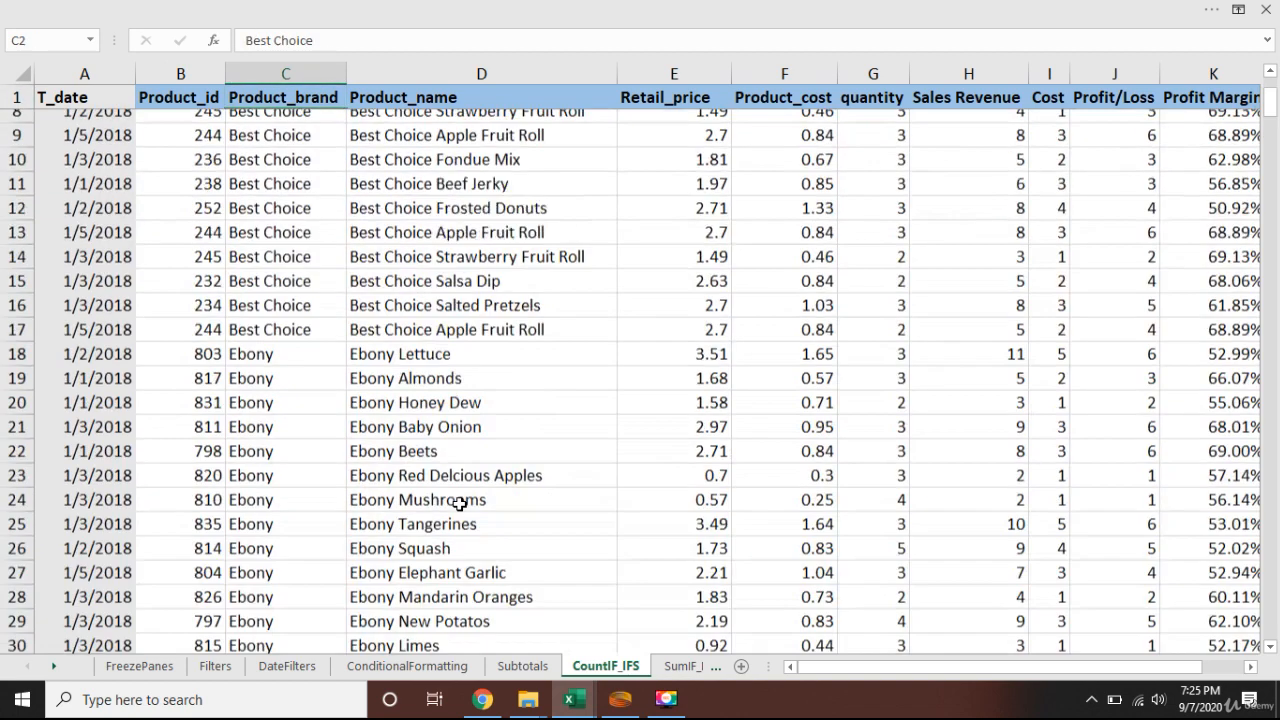
key("shift+Down")
key("shift+Down")
key("shift+Down")
key("shift+Down")
key("shift+Down")
key("shift+Down")
key("shift+Down")
key("shift+Down")
key("shift+Down")
key("shift+Down")
key("shift+Down")
key("shift+Down")
key("shift+Down")
key("shift+Down")
key("shift+Down")
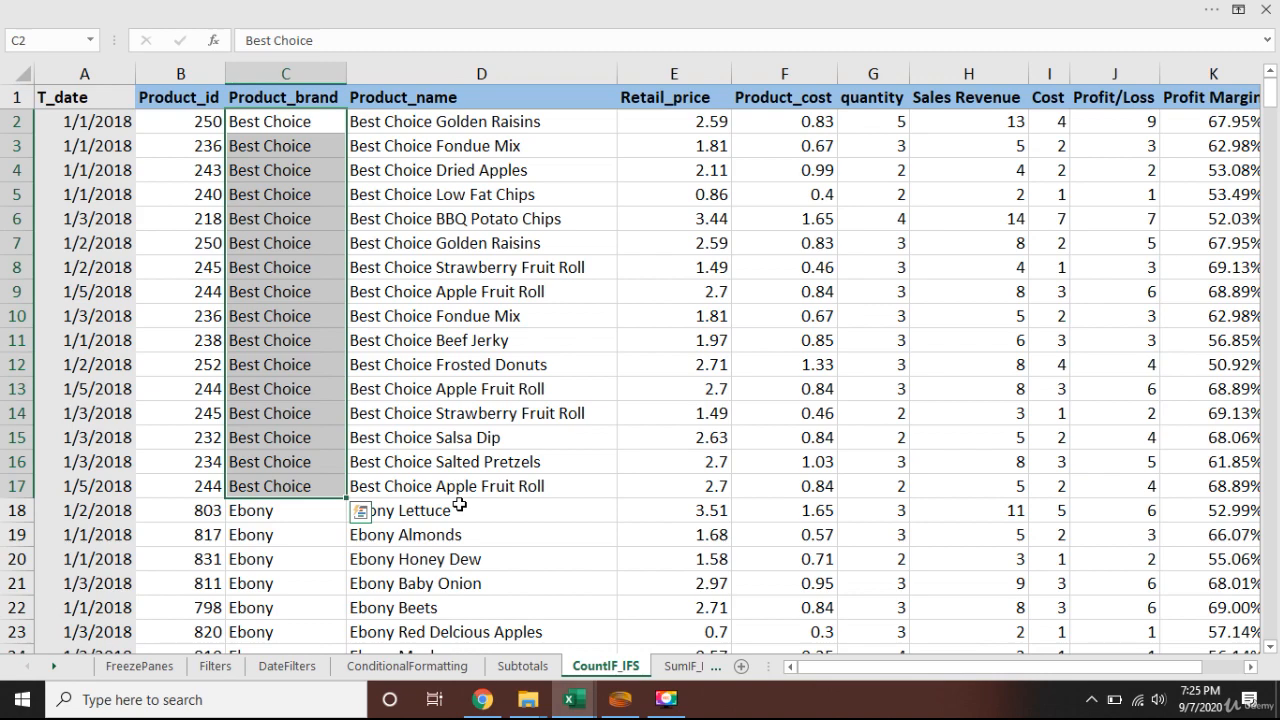
key("ctrl+shift+F1")
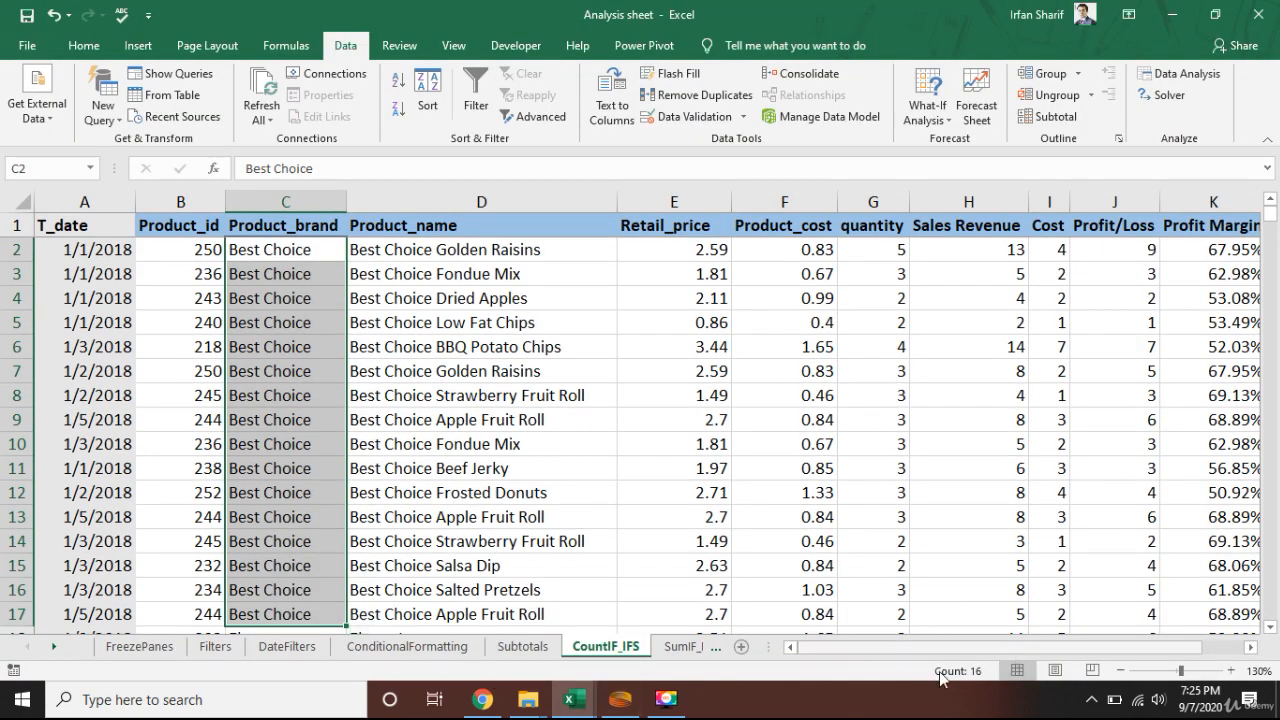
scroll(284, 346, "down", 2)
scroll(300, 386, "up", 2)
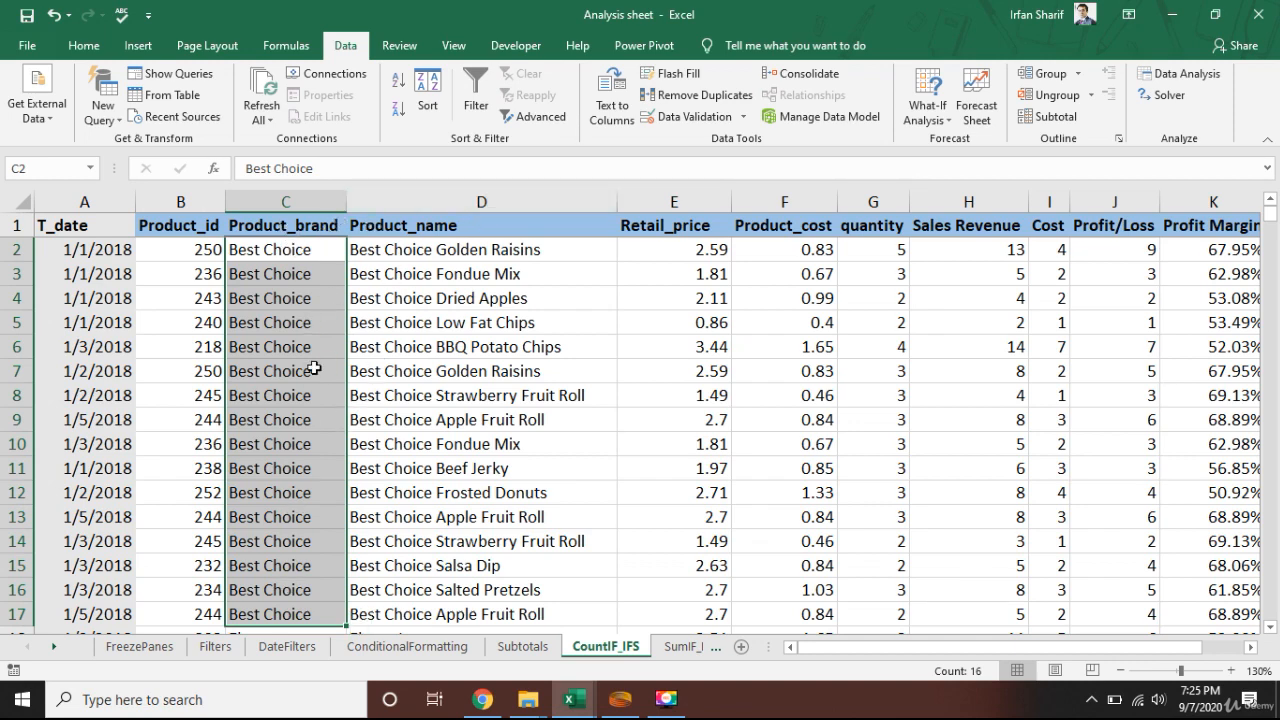
scroll(337, 300, "down", 1)
scroll(310, 400, "up", 1)
left_click(254, 414)
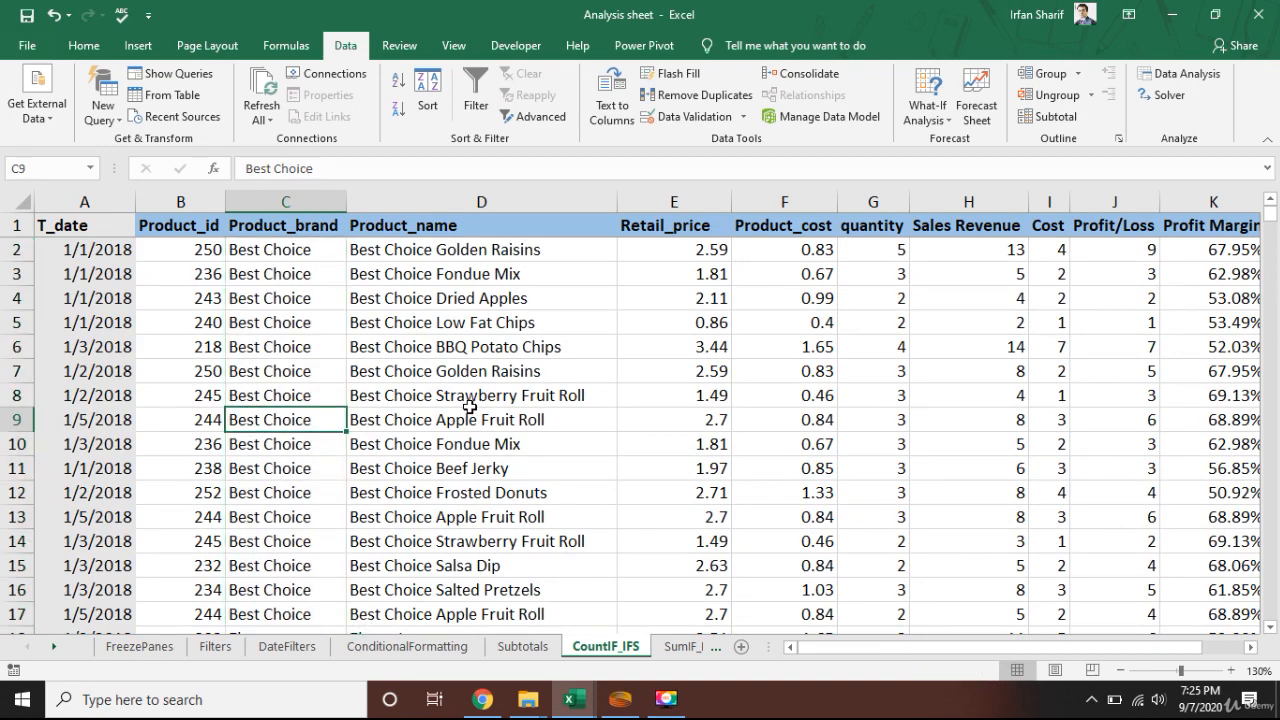
Step: Return to the Best Choice formula in B204 and switch the window back to full-screen view
key("ctrl+Down")
key("Down")
key("Down")
key("Down")
key("Down")
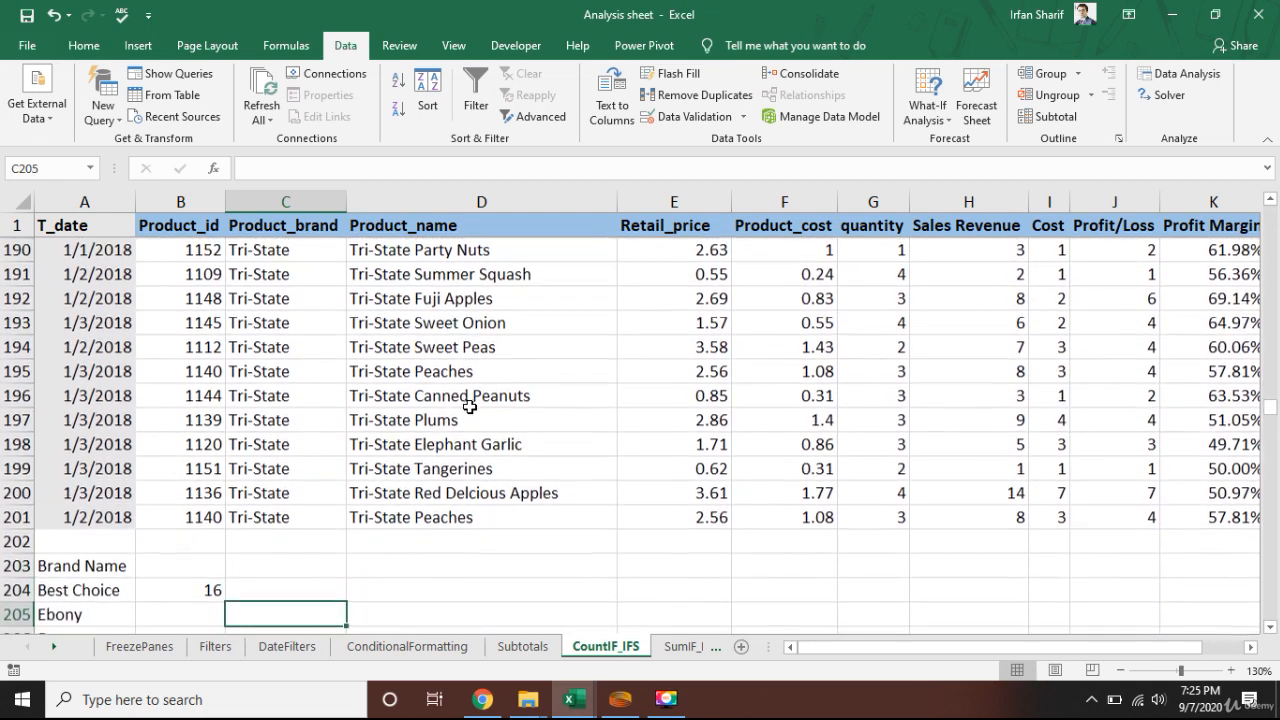
key("Up")
key("Left")
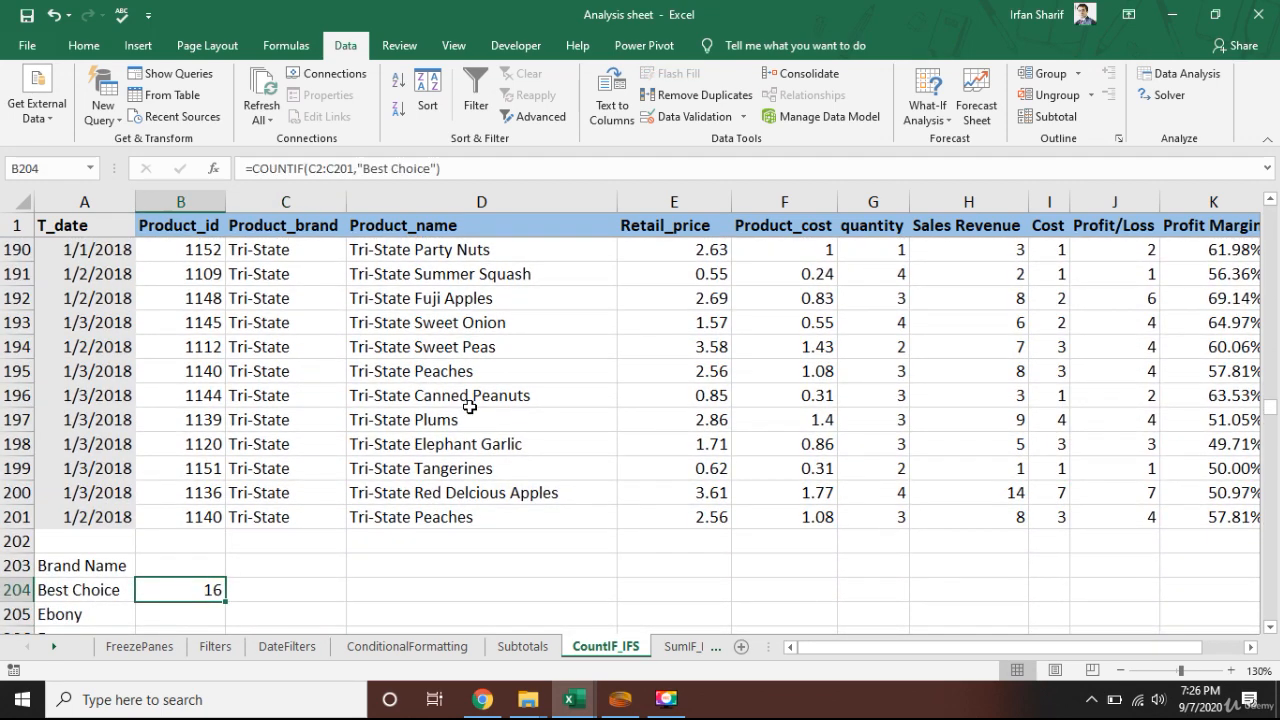
key("ctrl+shift+F1")
key("Down")
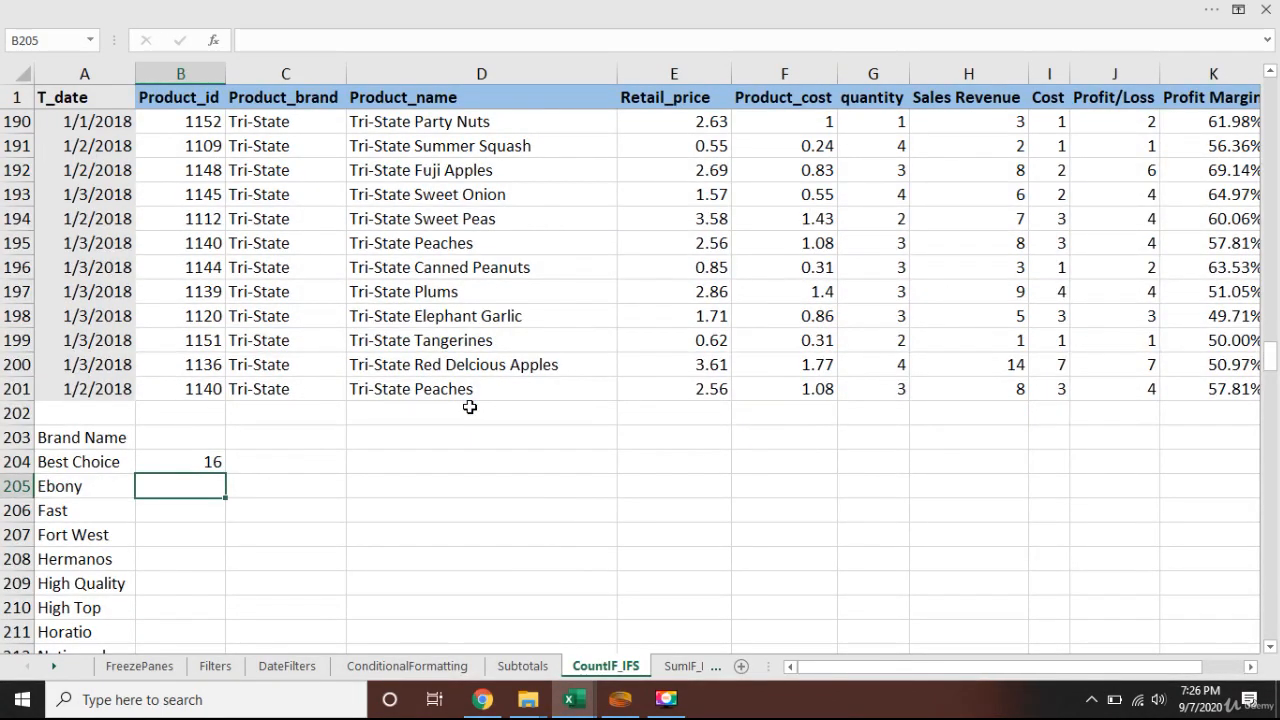
key("Up")
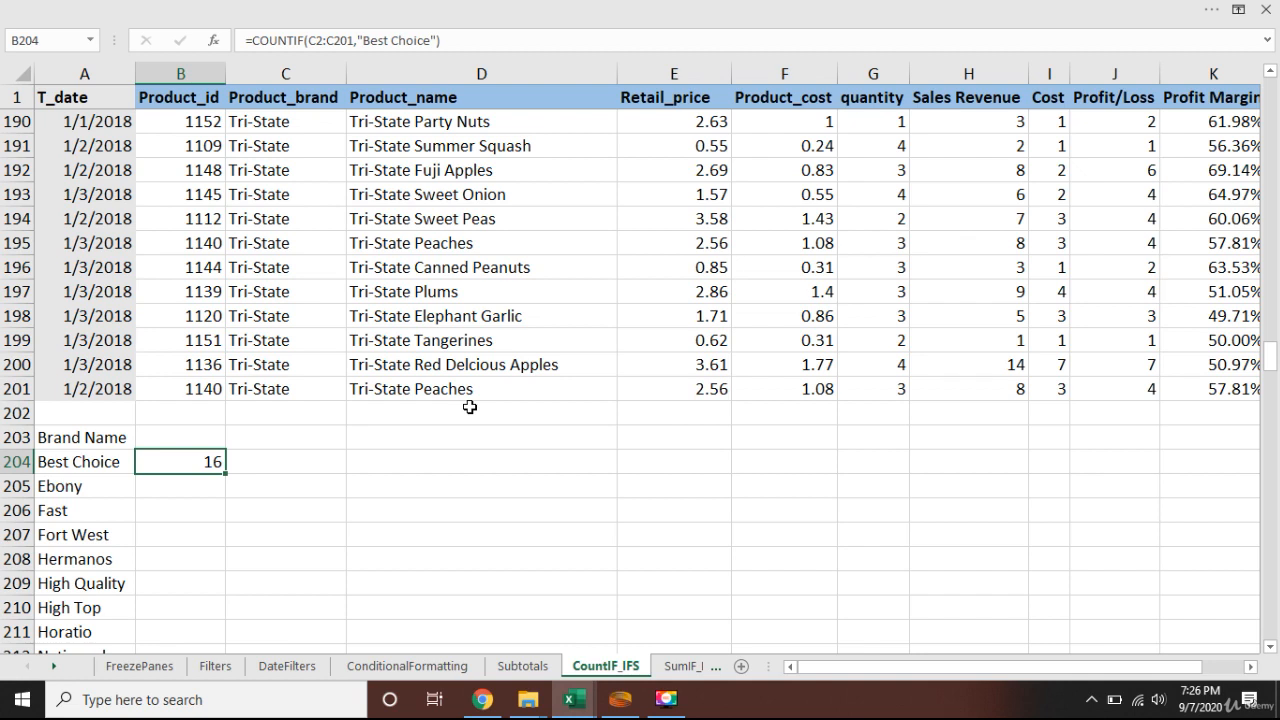
Step: Replace the quoted "Best Choice" criterion in B204's COUNTIF formula with a reference to cell A204
key("F2")
key("Left")
key("Left")
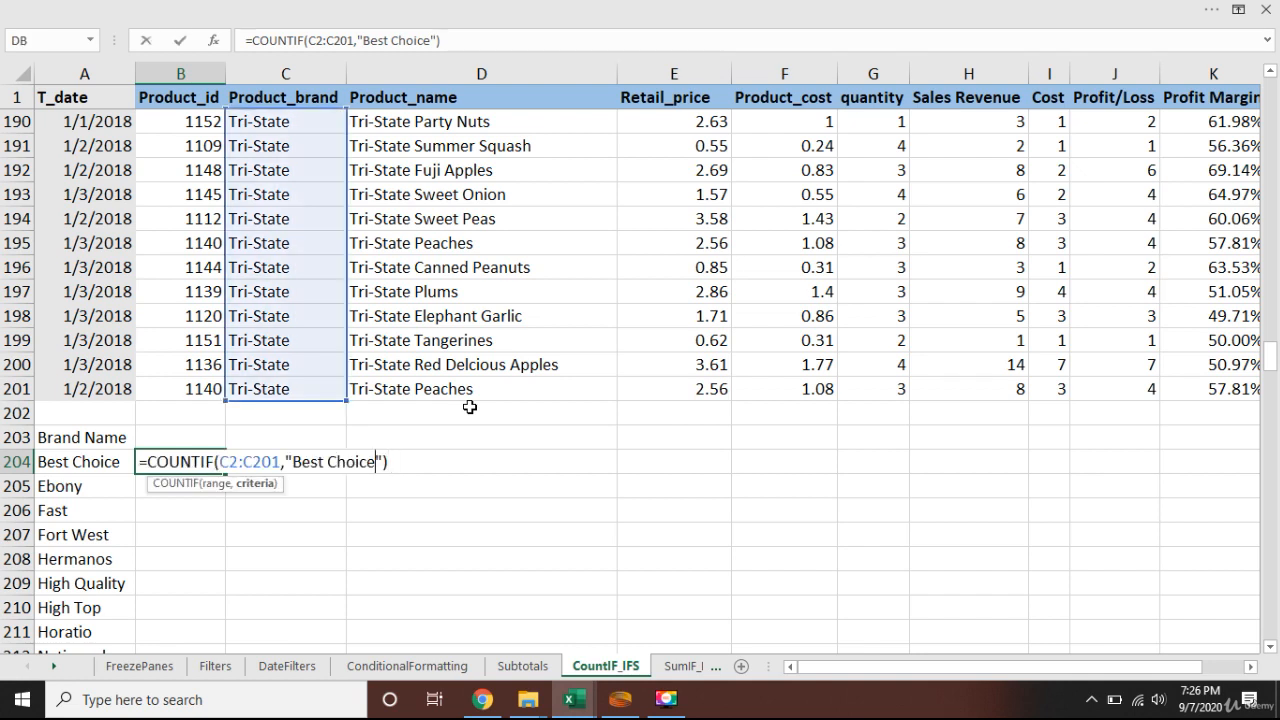
key("BackSpace")
key("BackSpace")
key("BackSpace")
key("BackSpace")
key("BackSpace")
key("BackSpace")
key("BackSpace")
key("BackSpace")
key("BackSpace")
key("BackSpace")
key("BackSpace")
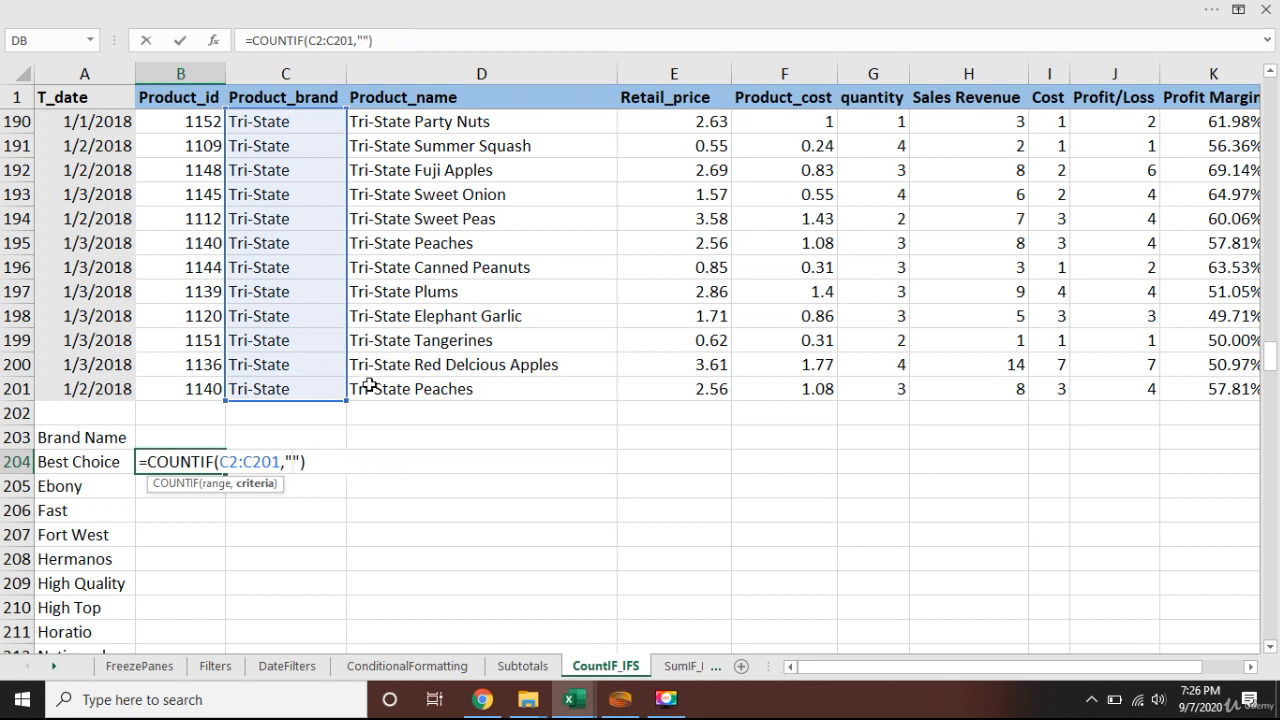
key("Delete")
key("BackSpace")
left_click(80, 461)
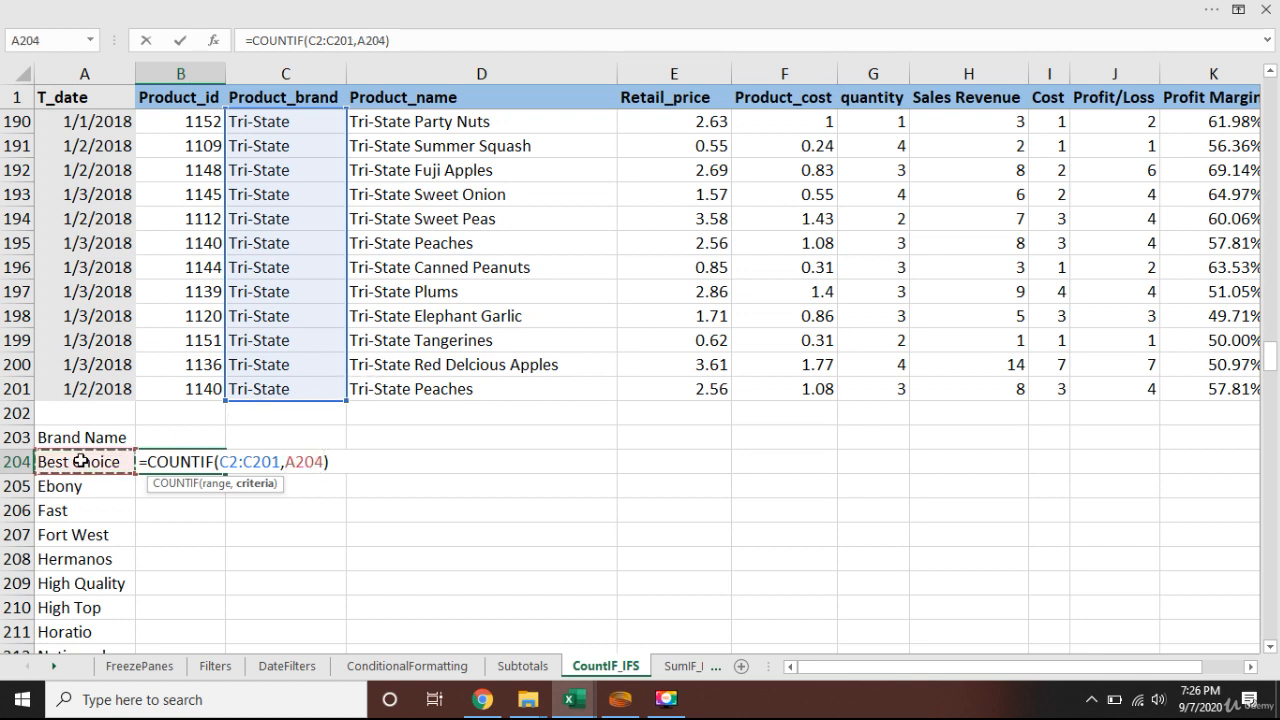
type(")")
key("Return")
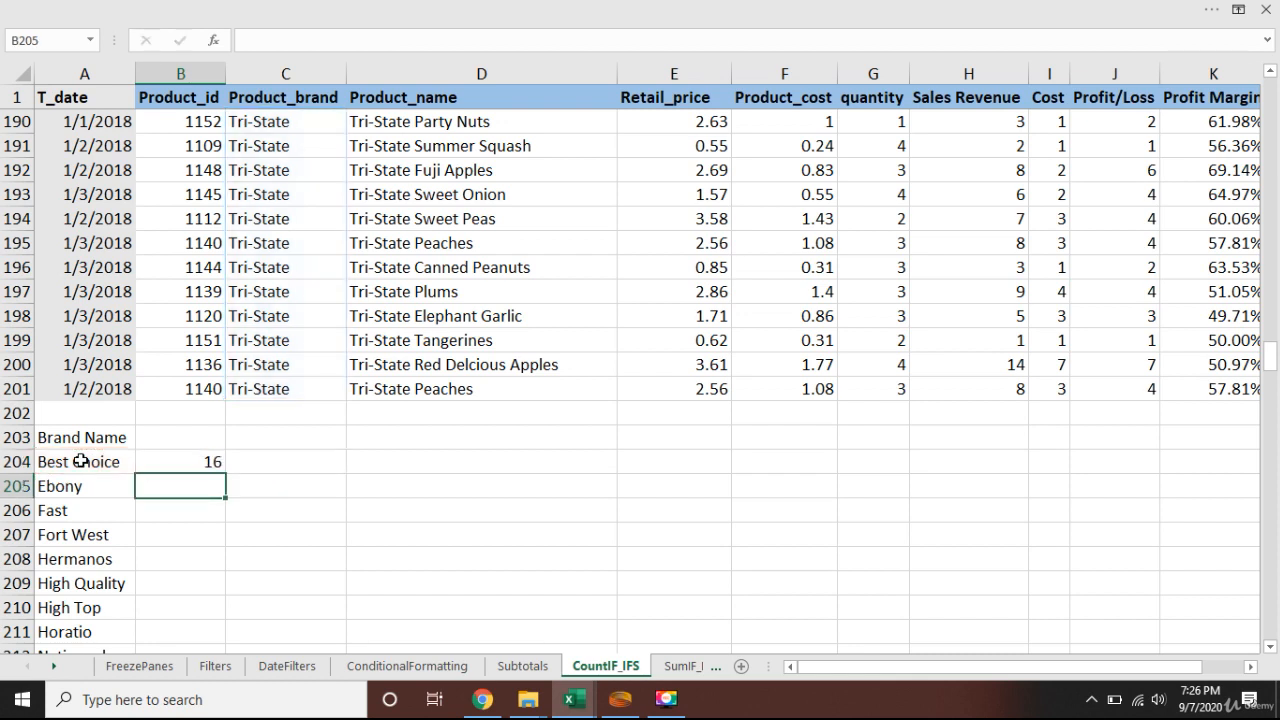
Step: Make the COUNTIF range in B204 absolute as $C$2:$C$201
key("Up")
key("F2")
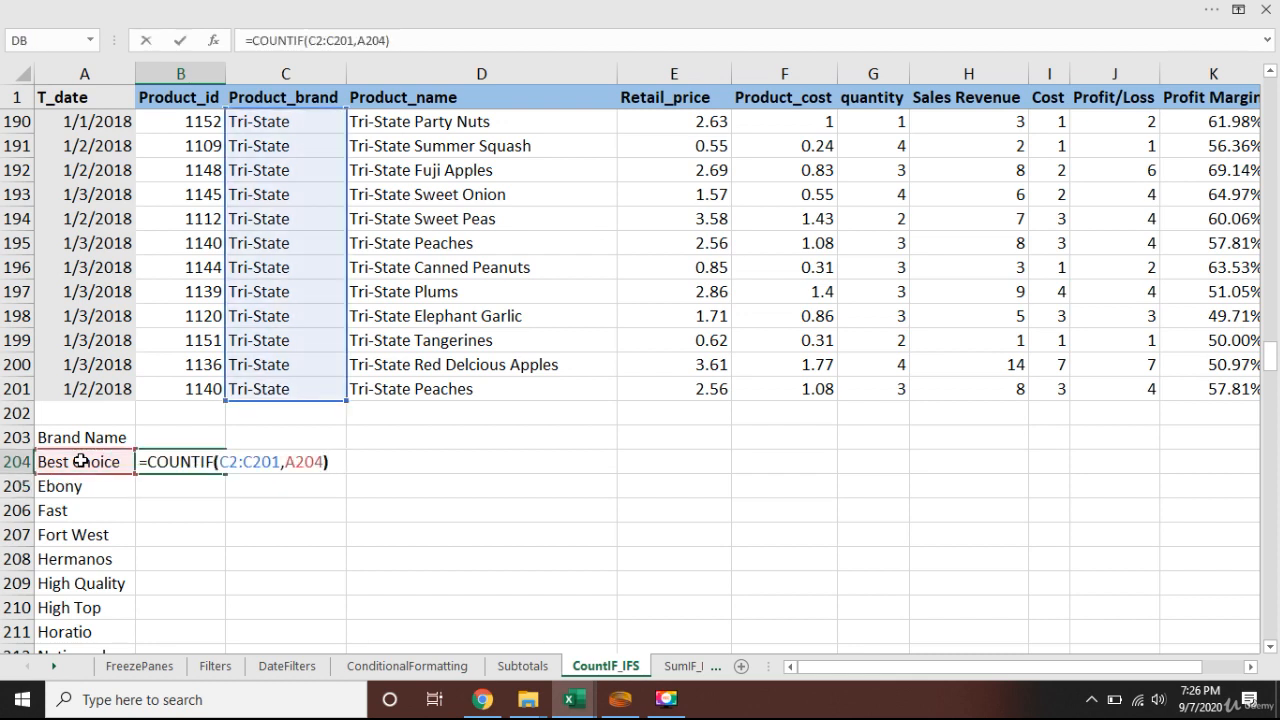
key("F4")
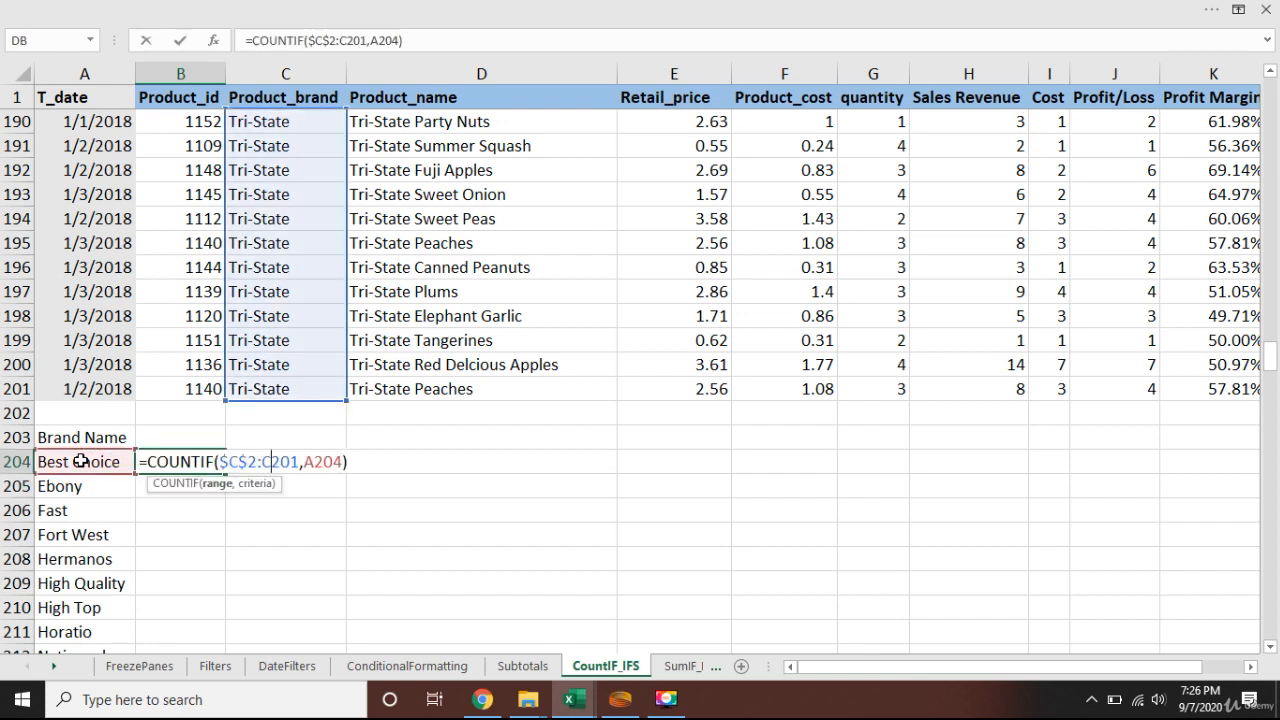
key("F4")
key("Return")
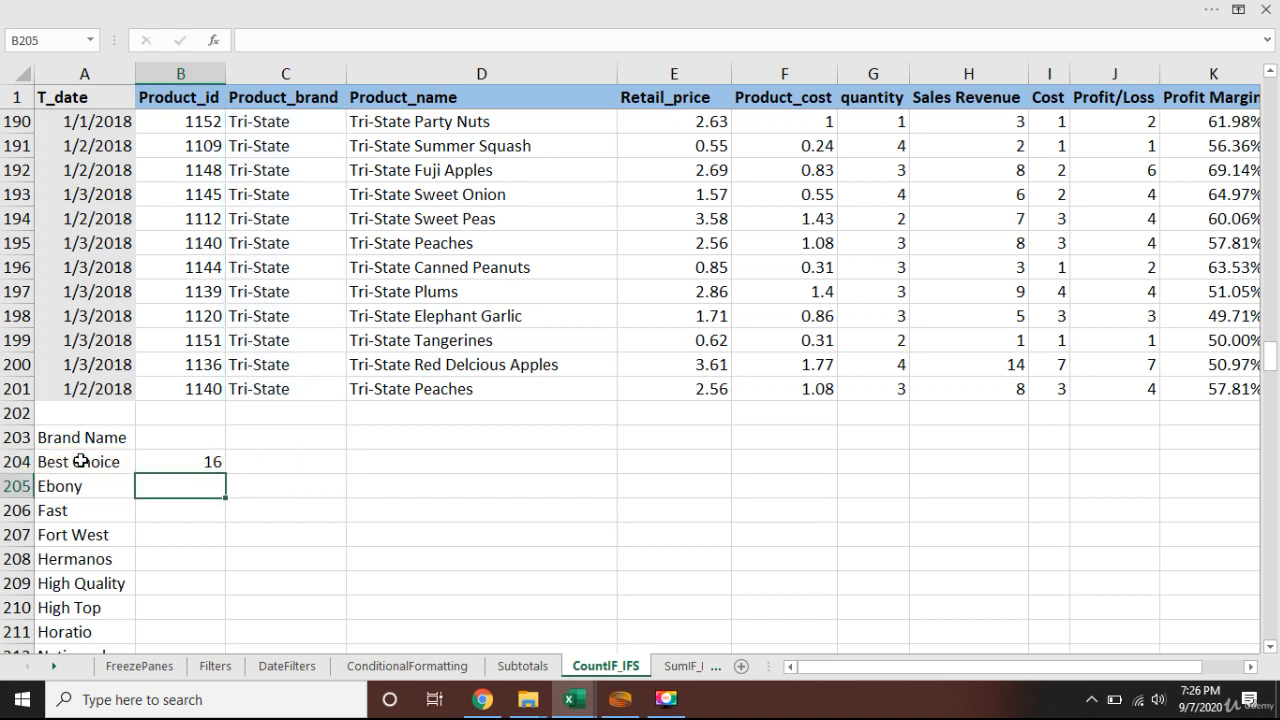
Step: Copy the COUNTIF formula from B204 down through B215 for the remaining brands
key("Up")
key("ctrl+c")
key("shift+Down")
key("shift+Down")
key("shift+Down")
key("shift+Down")
key("shift+Down")
key("shift+Down")
key("shift+Down")
key("shift+Down")
key("shift+Down")
key("shift+Down")
key("shift+Down")
key("shift+Down")
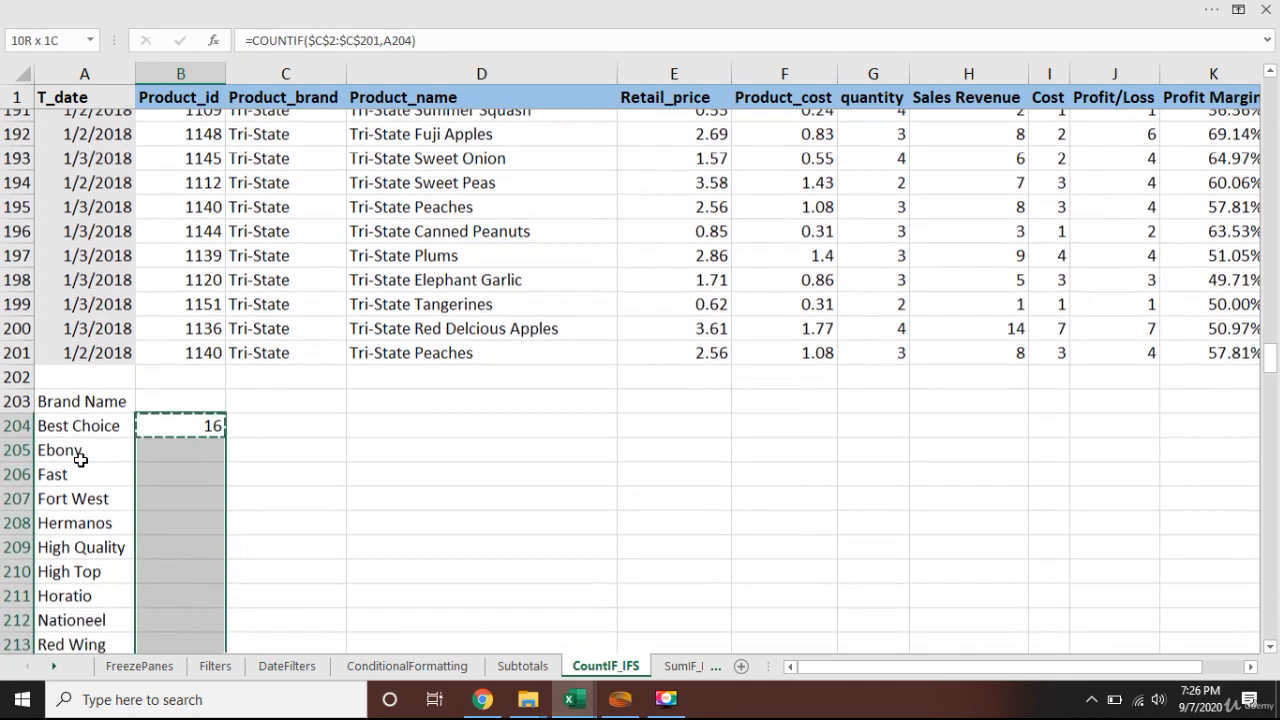
key("shift+Up")
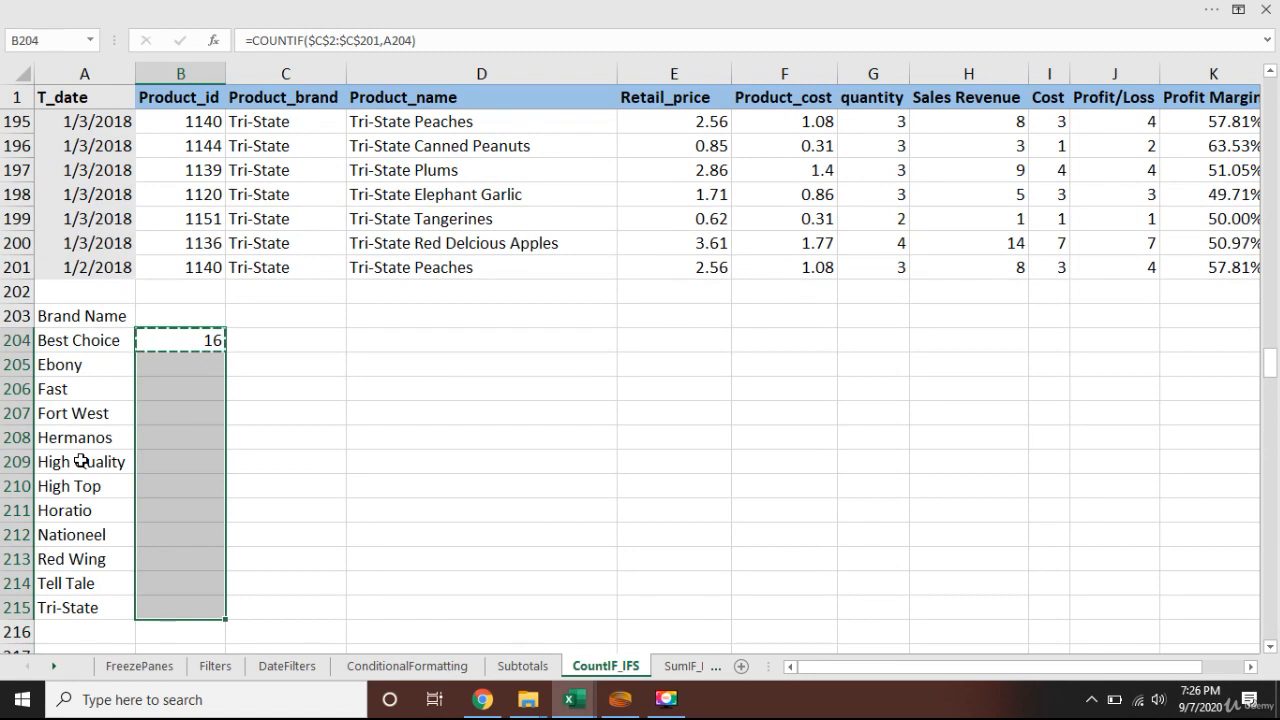
key("ctrl+v")
key("Escape")
key("Down")
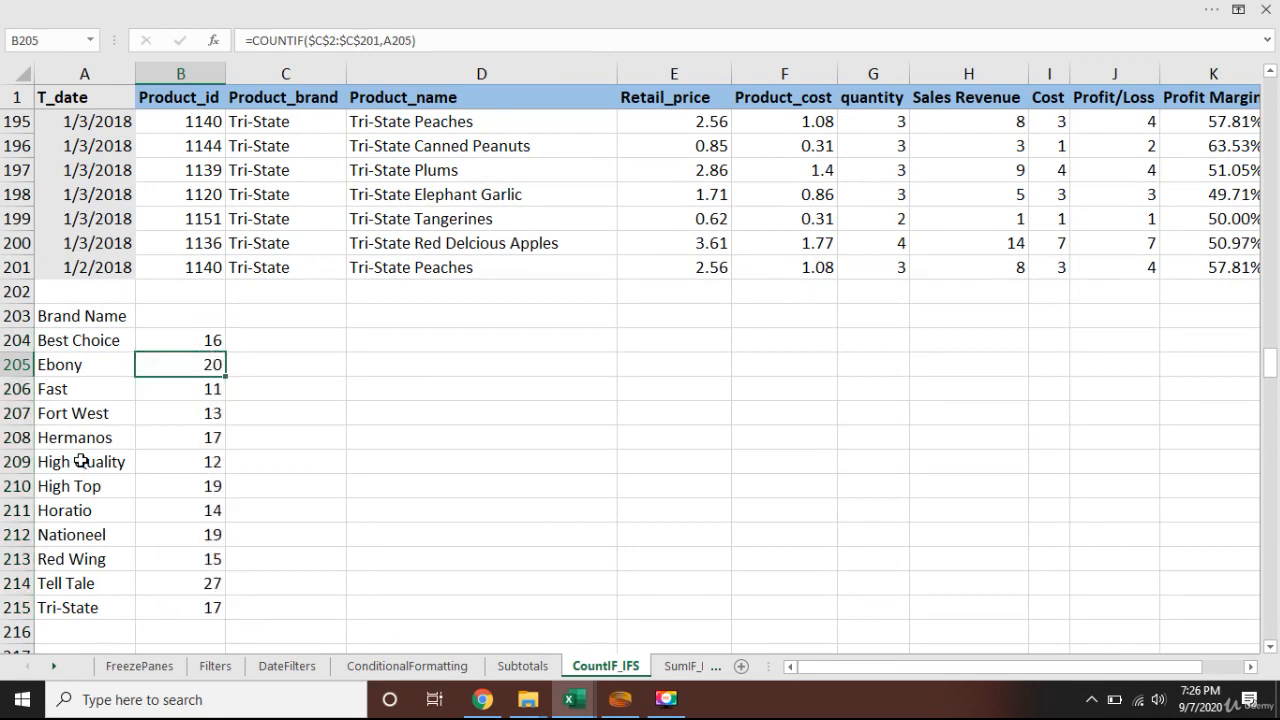
Step: Select the brand counts in B204:B215 and check their sum in the status bar
key("Up")
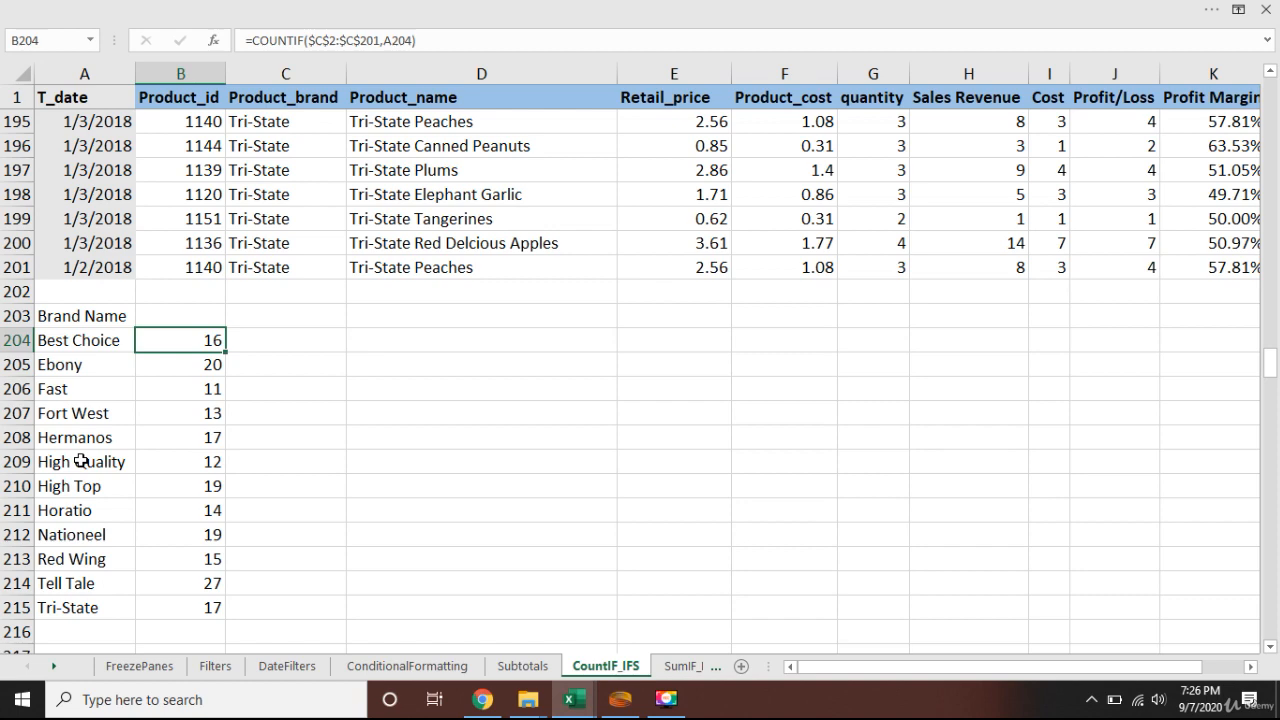
key("ctrl+shift+Down")
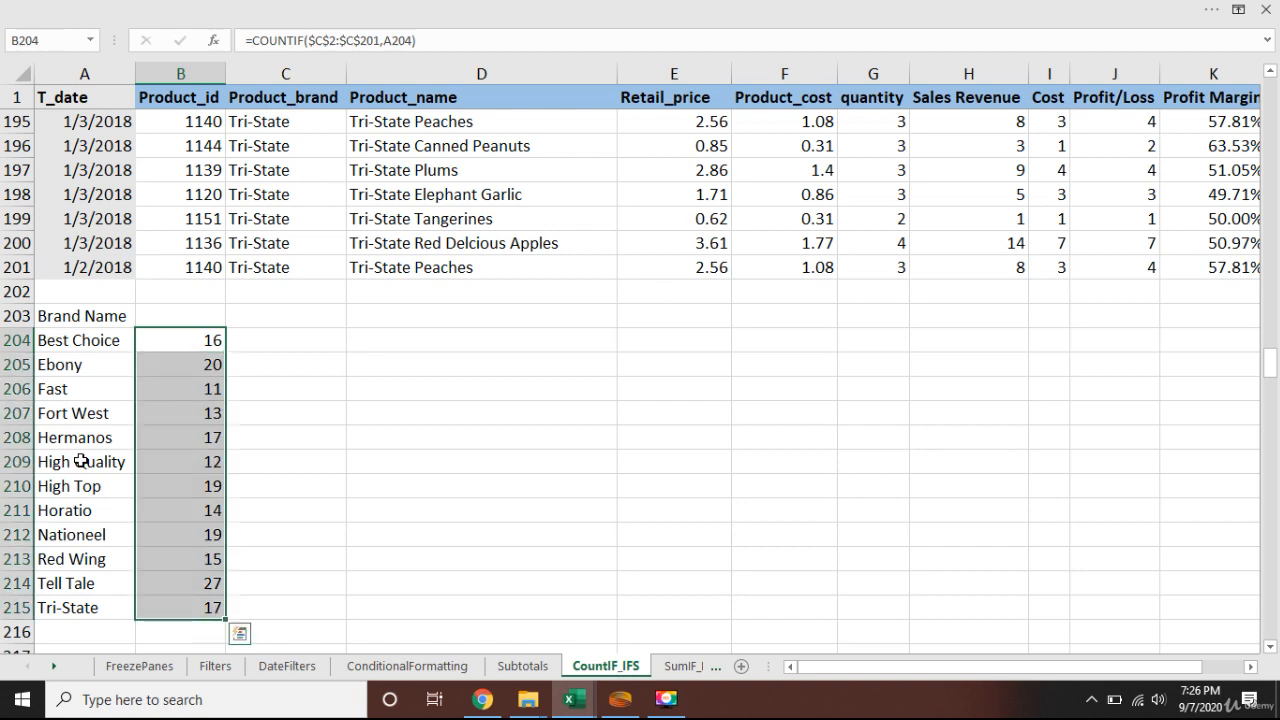
key("ctrl+shift+F1")
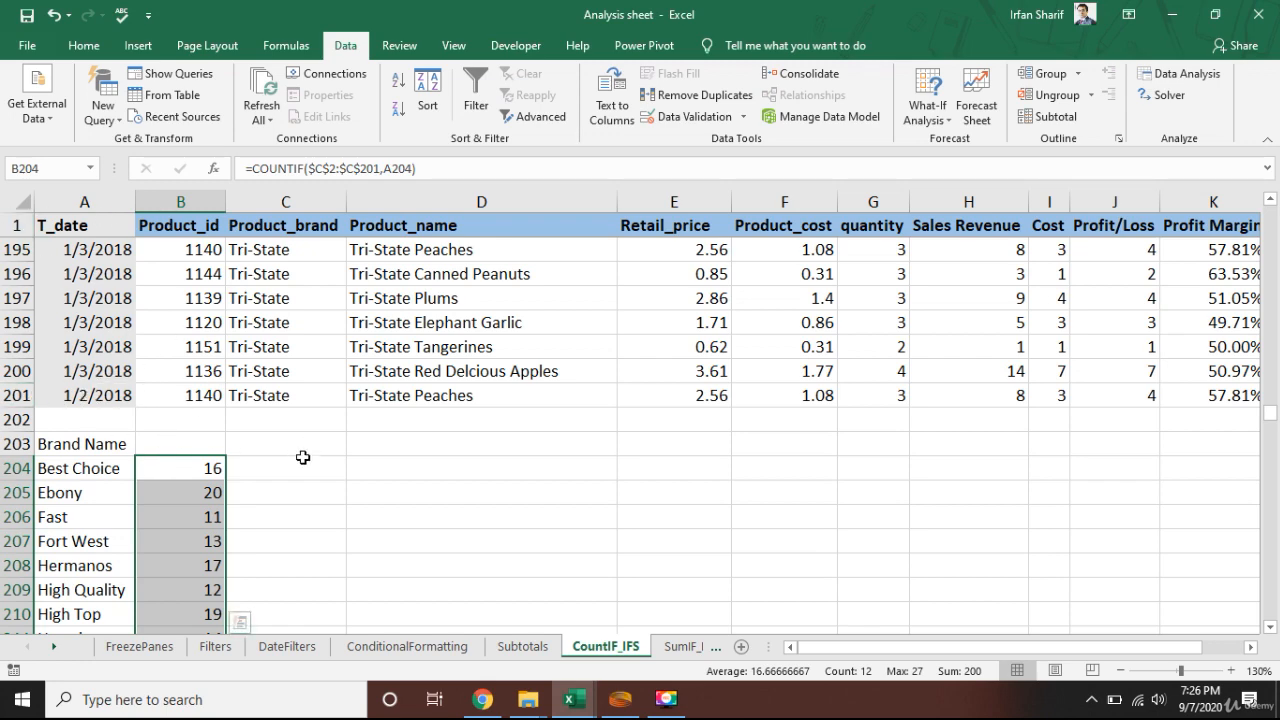
scroll(303, 457, "down", 3)
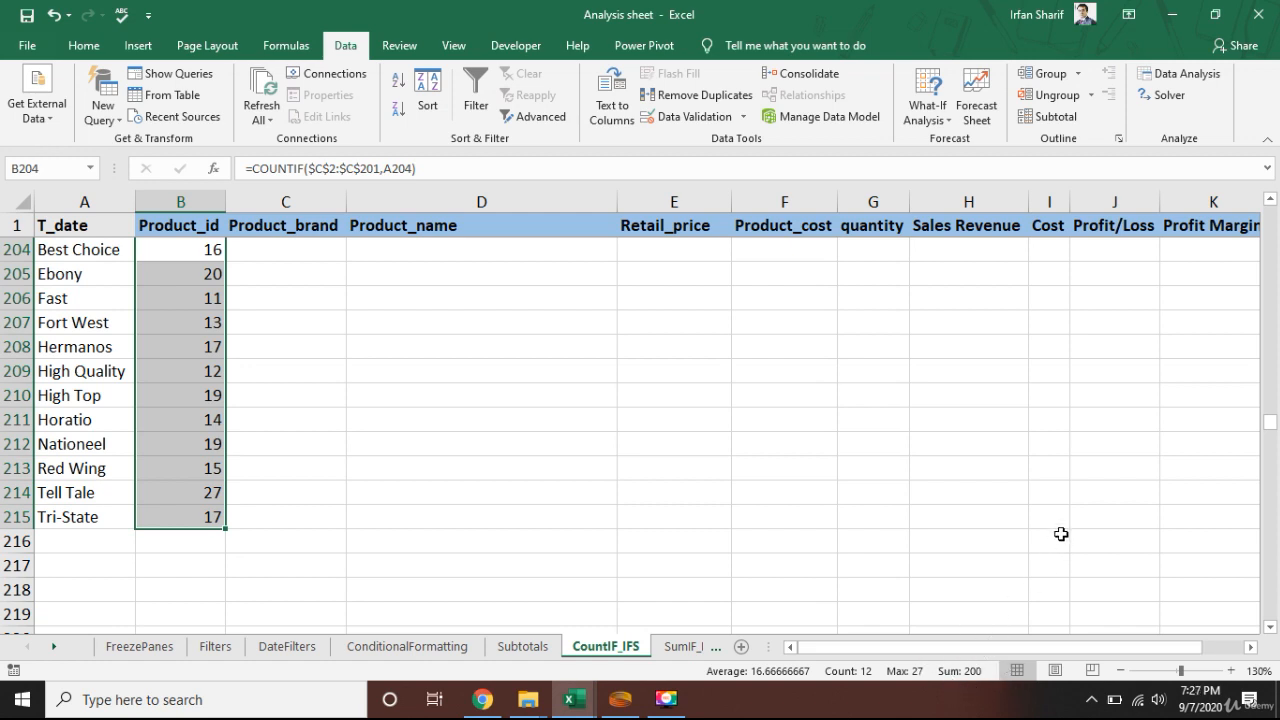
scroll(110, 440, "up", 2)
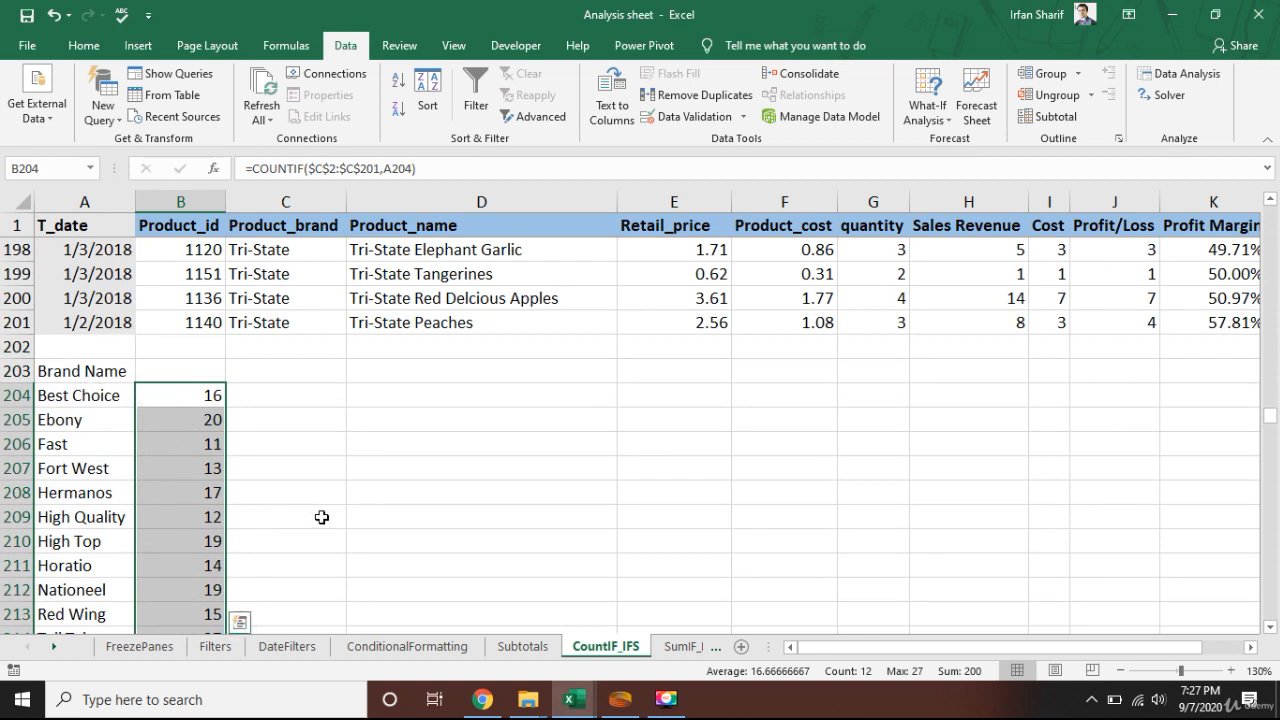
left_click(192, 463)
key("Up")
key("Up")
key("Up")
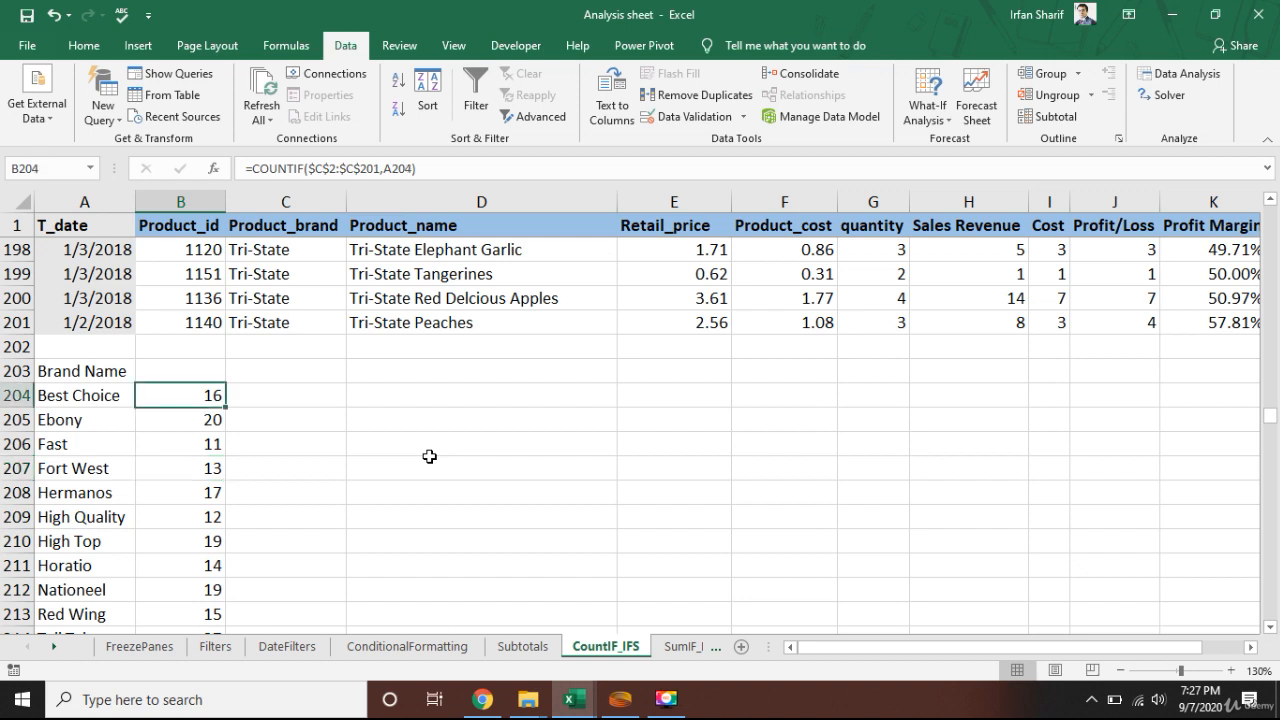
key("Up")
key("Up")
key("Up")
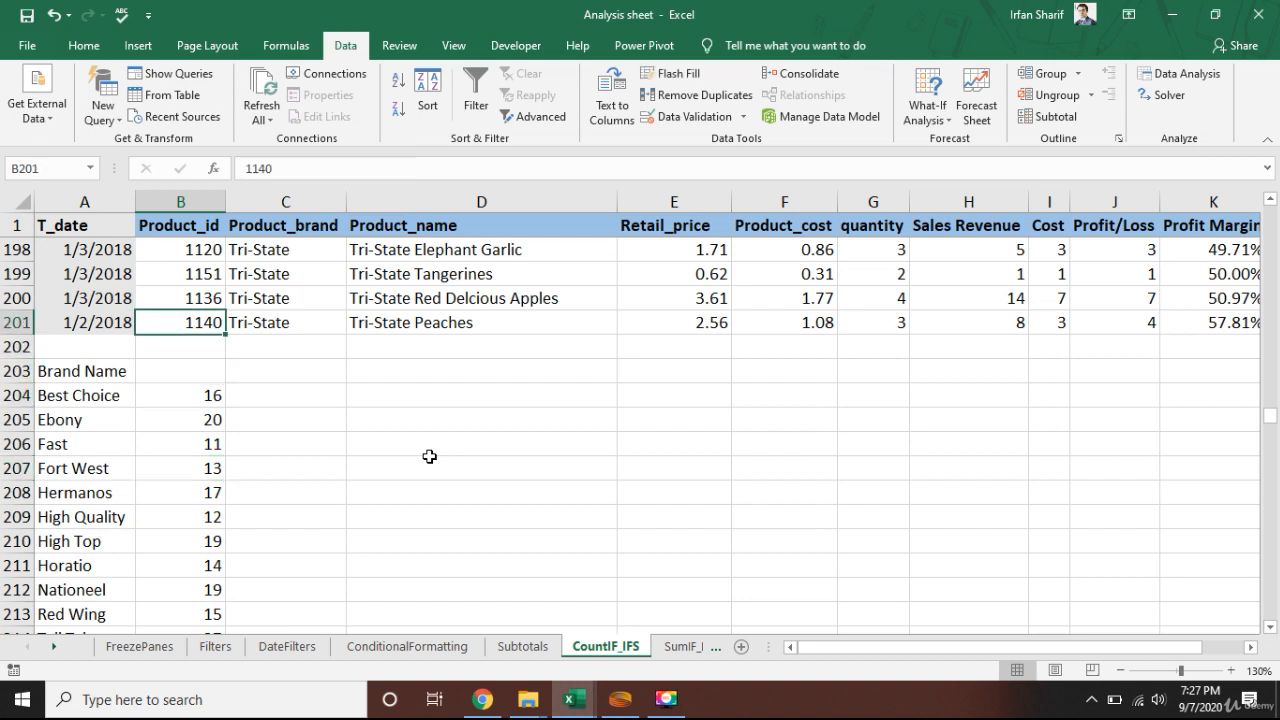
Step: Start a COUNTIF formula in cell C204, beside the Best Choice brand count
key("Down")
key("Down")
key("Down")
key("Right")
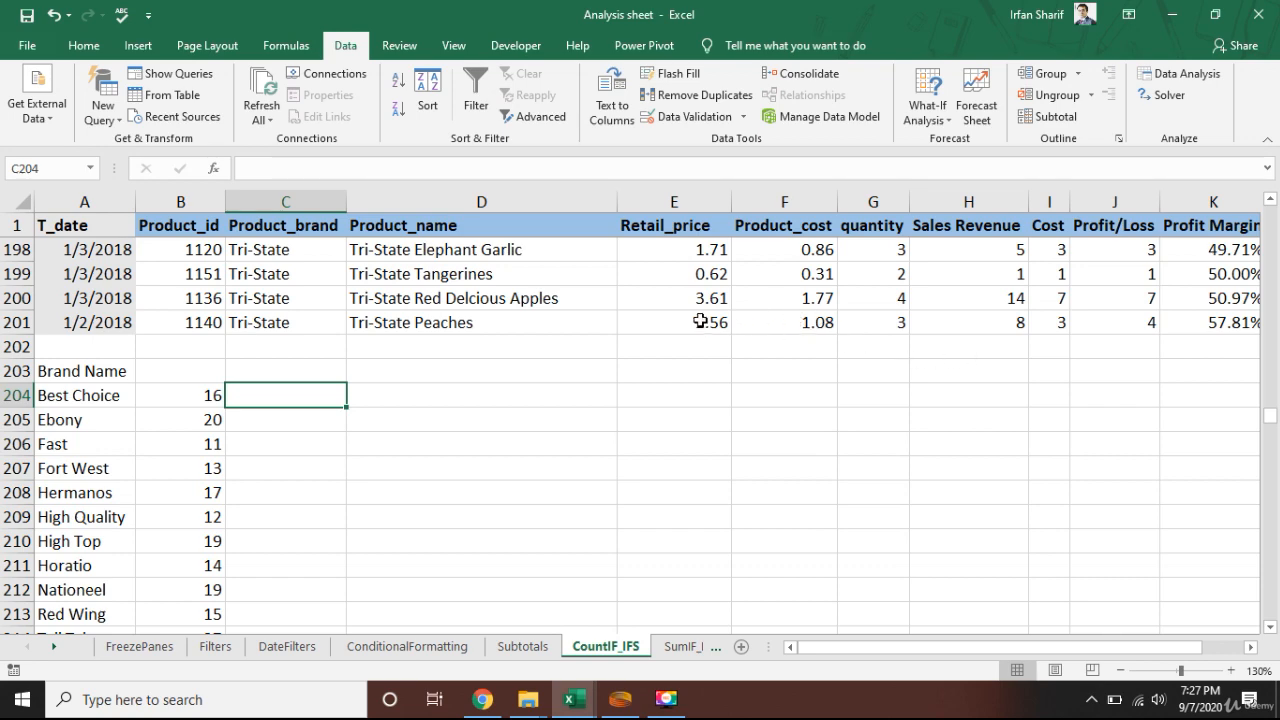
scroll(700, 321, "up", 4)
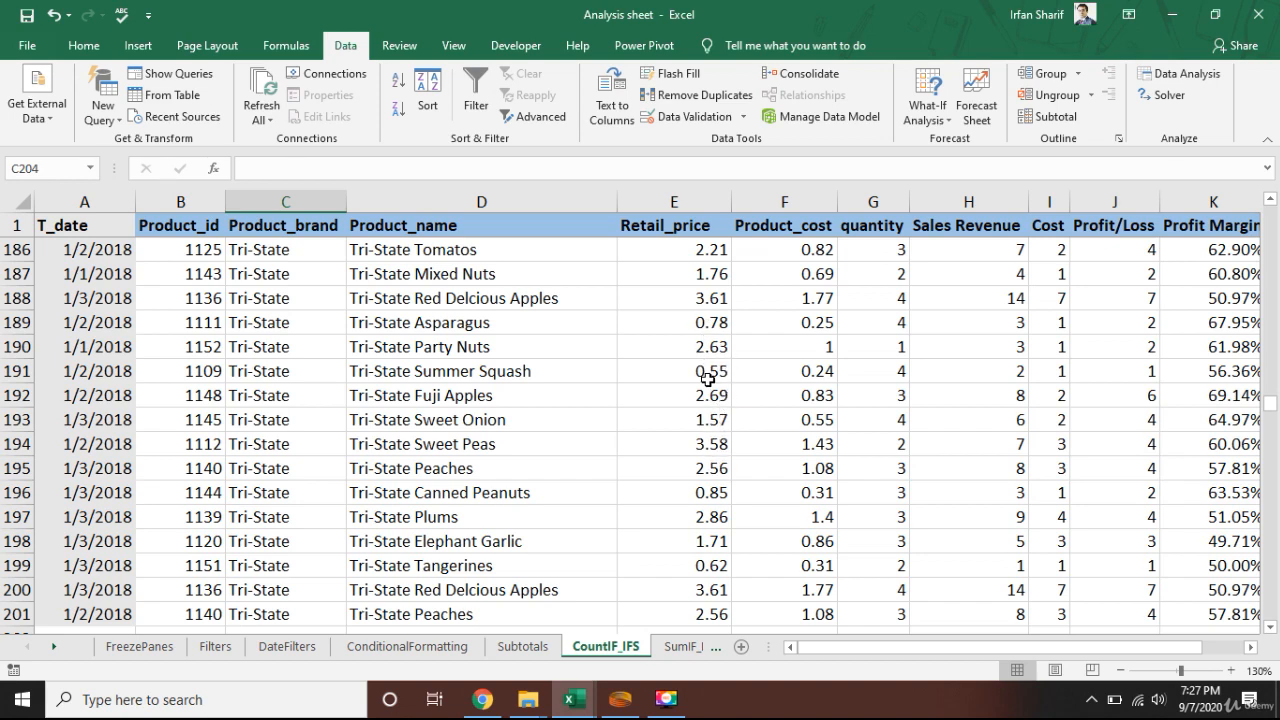
scroll(707, 372, "down", 2)
type("=")
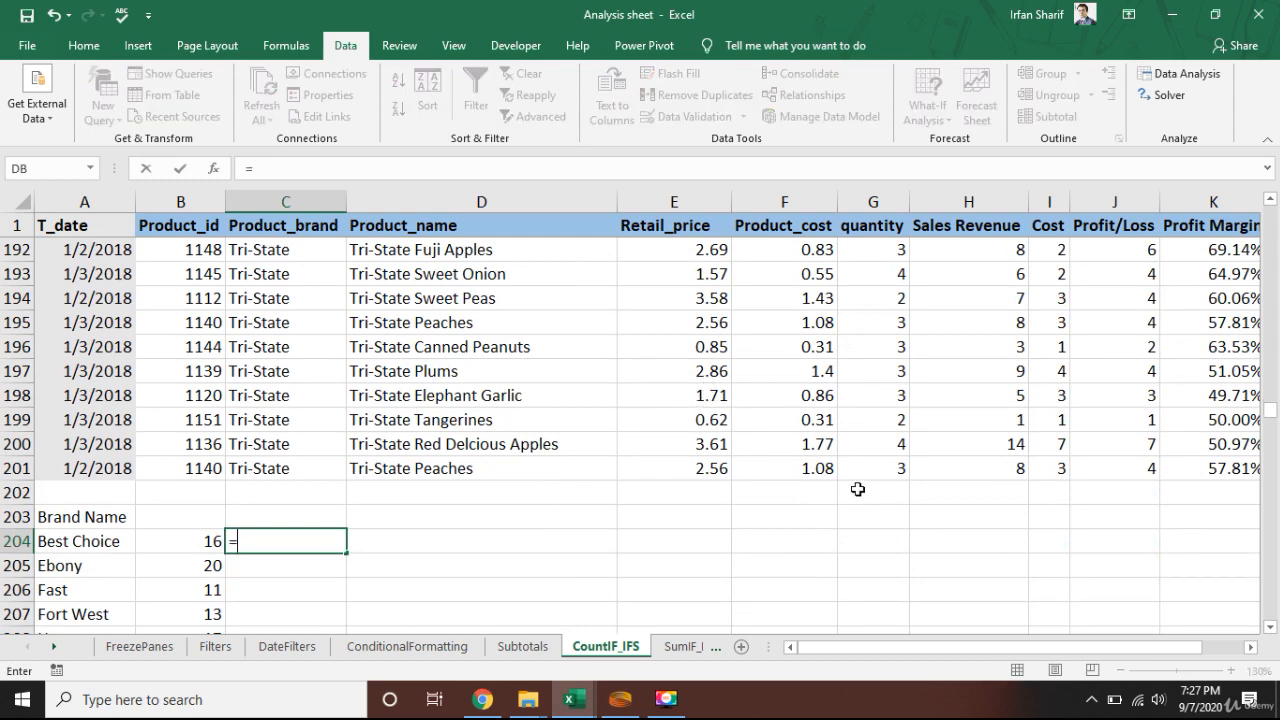
type("countif")
key("Tab")
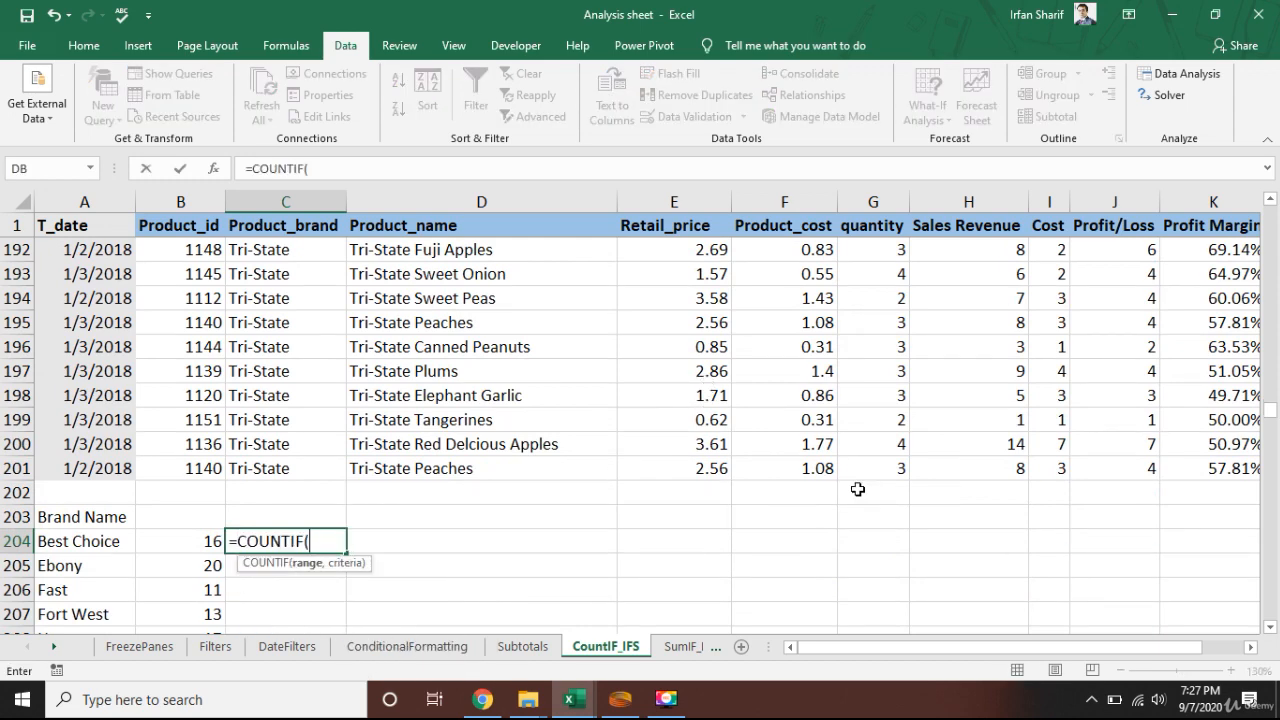
Step: Set the COUNTIF range in C204 to the Retail_price values E2:E201
key("Up")
key("Up")
key("Up")
key("Right")
key("Right")
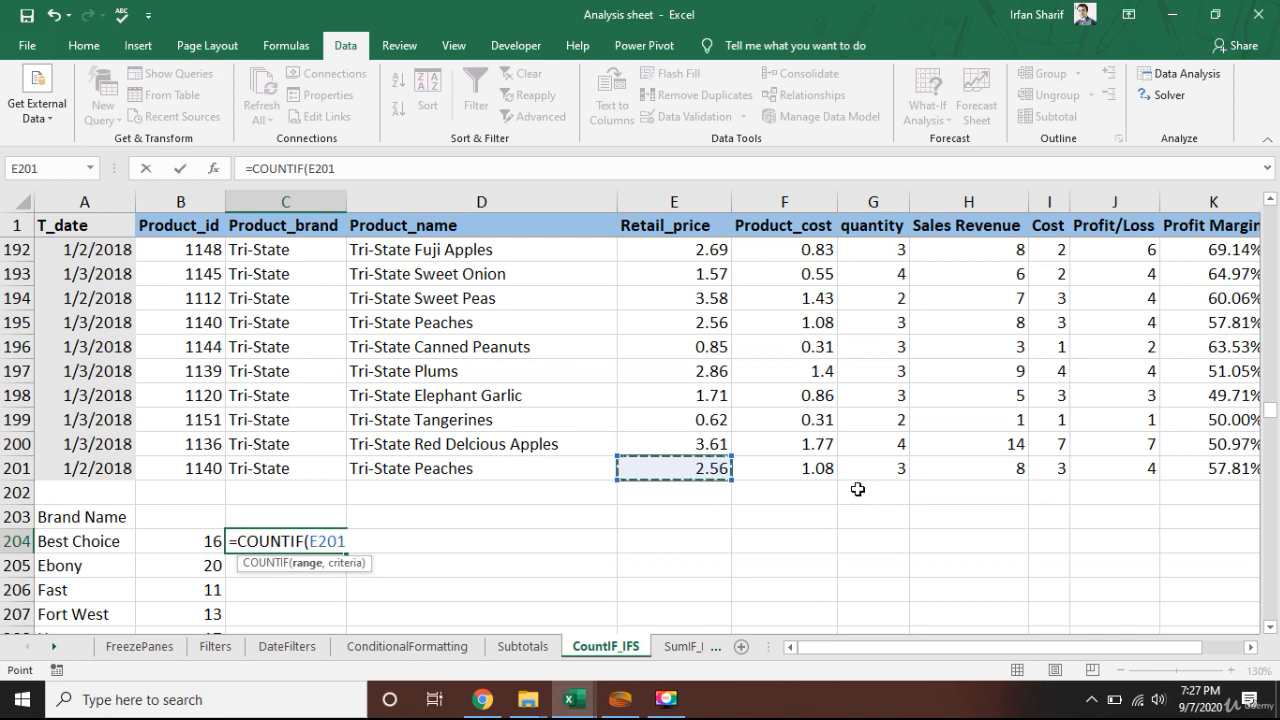
key("ctrl+Up")
key("Down")
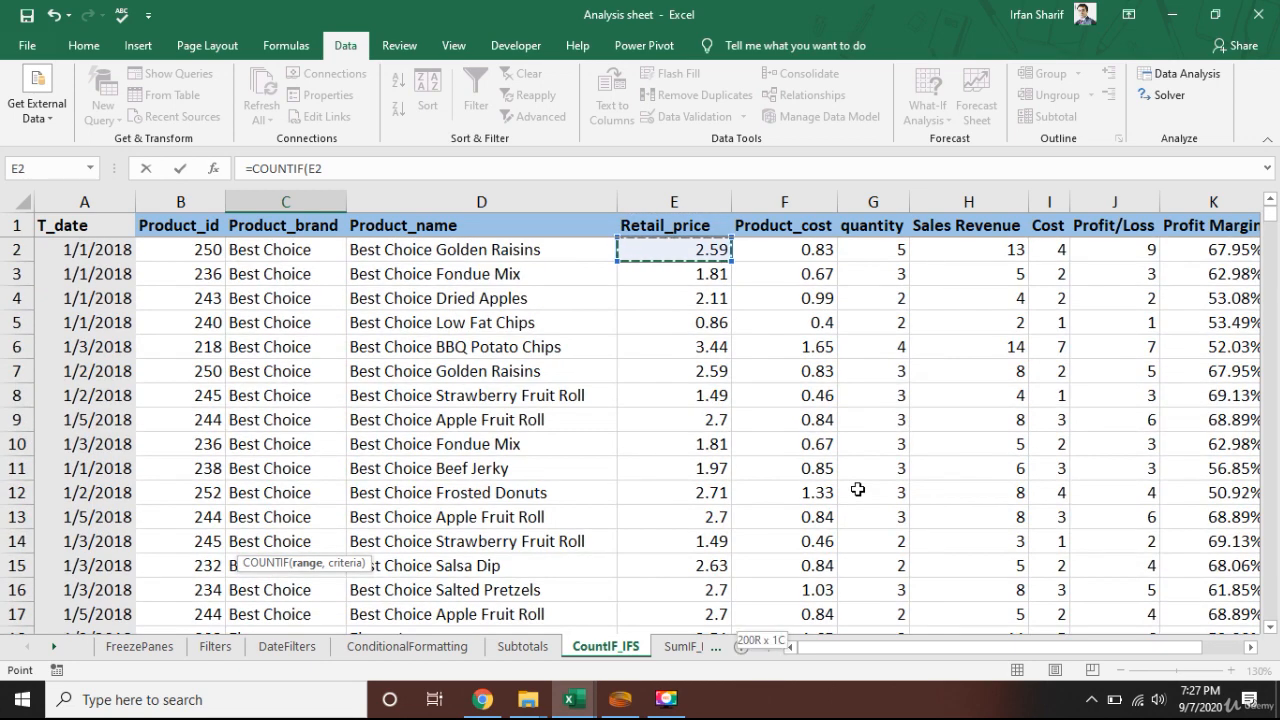
key("ctrl+shift+Down")
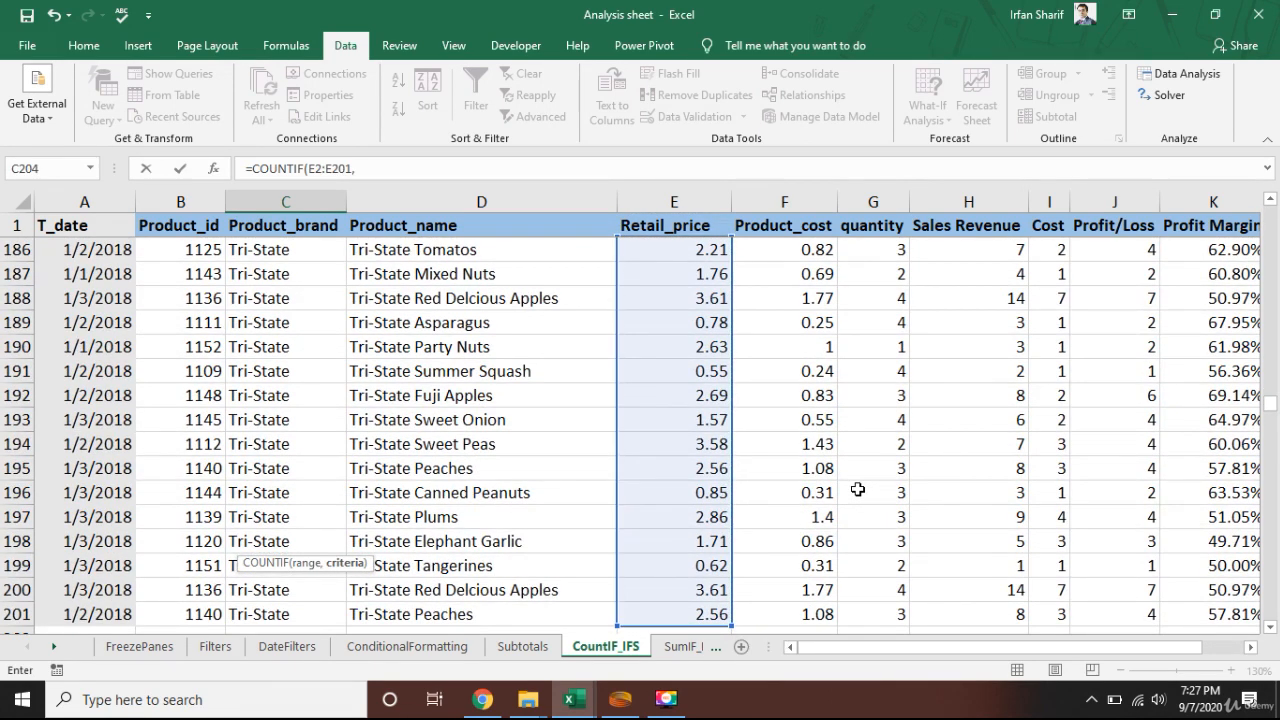
type(",")
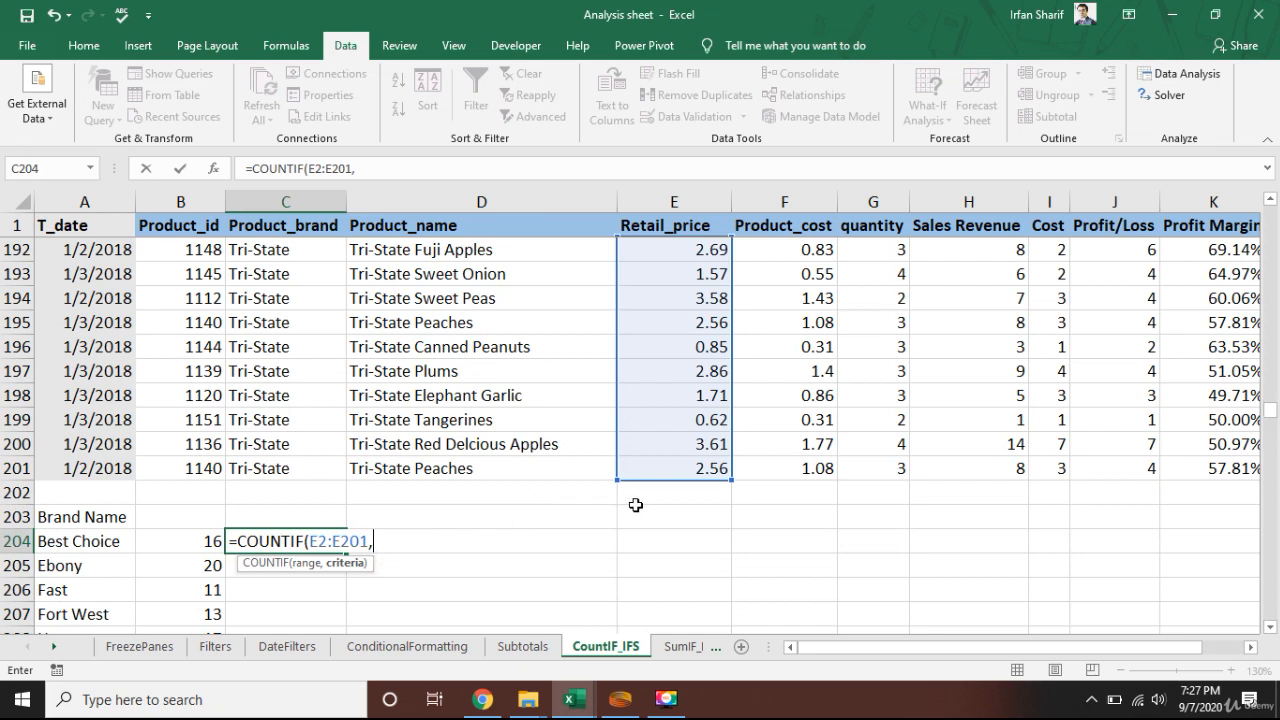
Step: Complete the COUNTIF formula in C204 with the criterion ">2" and review the finished formula
type("\">2\"")
key("ctrl+Return")
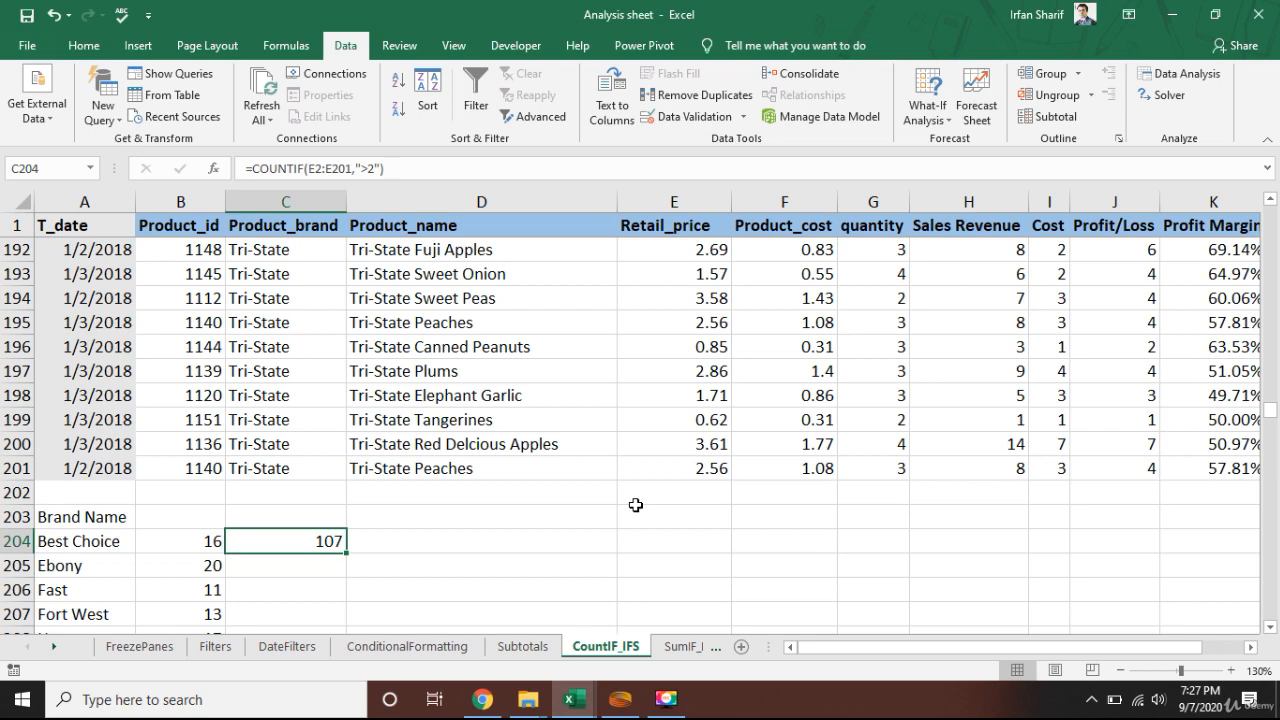
key("F2")
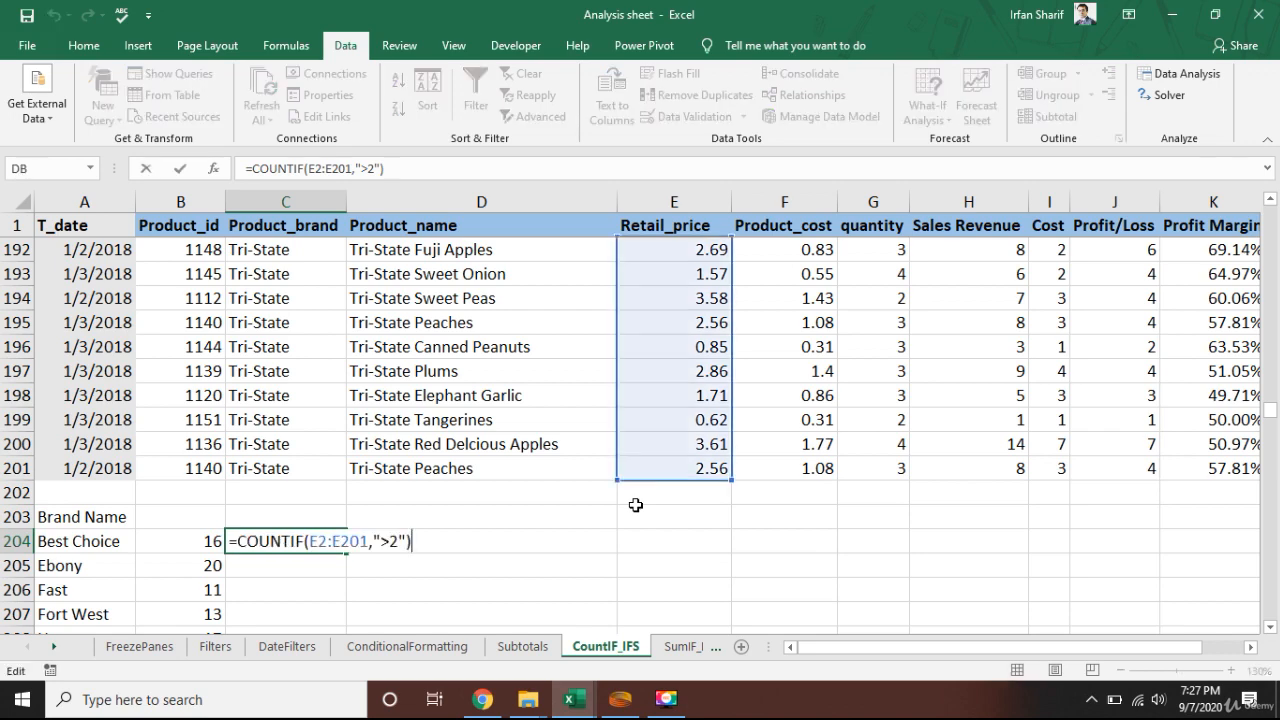
key("Return")
key("Up")
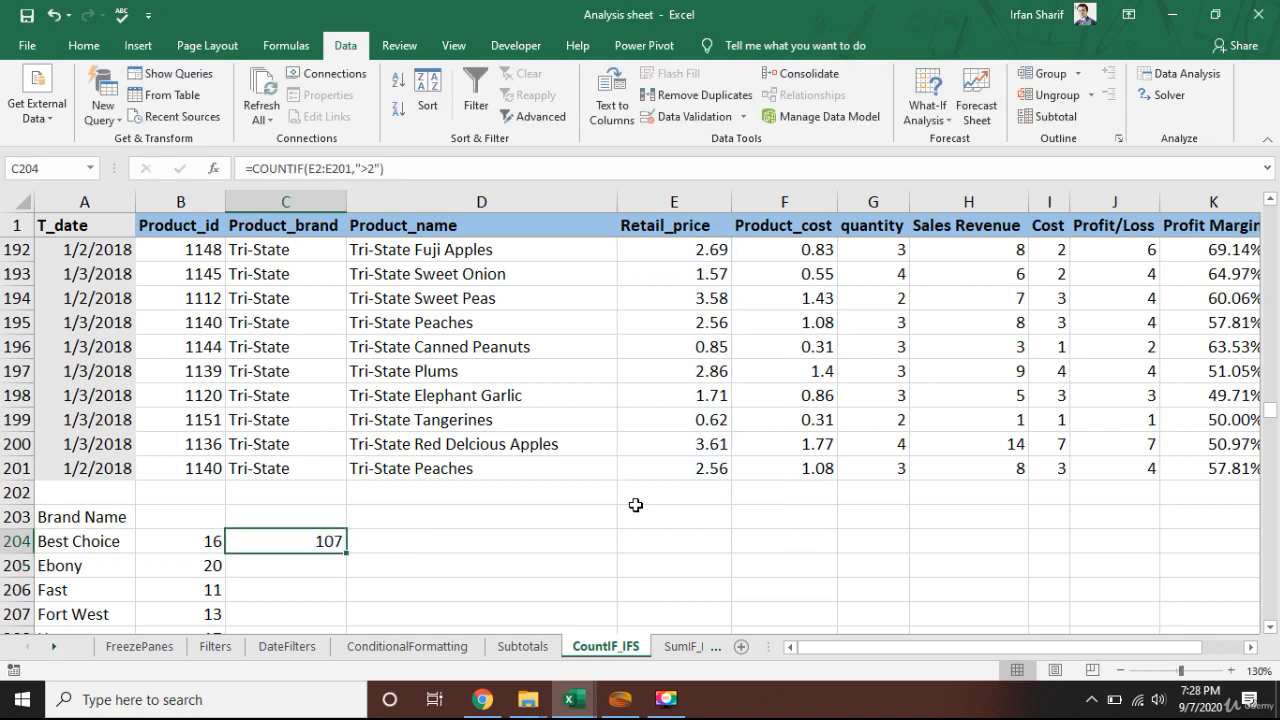
Step: Turn on filtering for the transaction table from its Retail_price header in E1
key("Up")
key("Up")
key("Up")
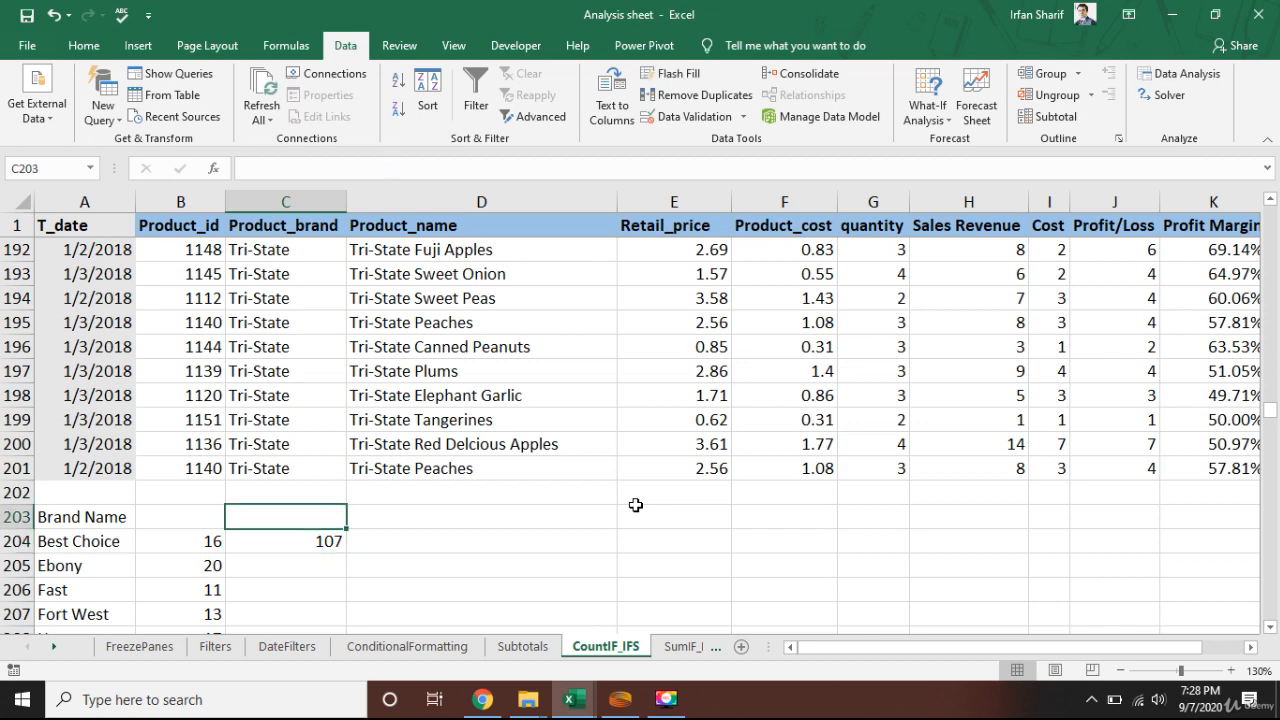
key("Right")
key("Right")
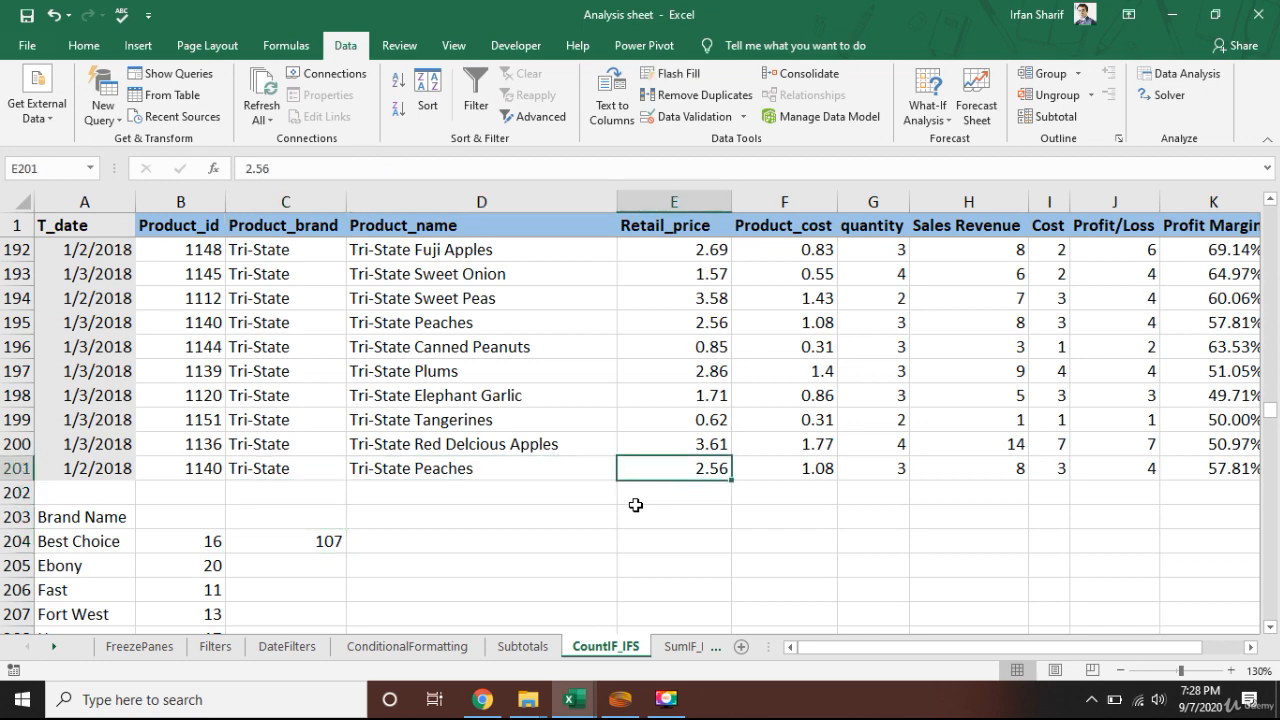
key("ctrl+Up")
key("Down")
key("Up")
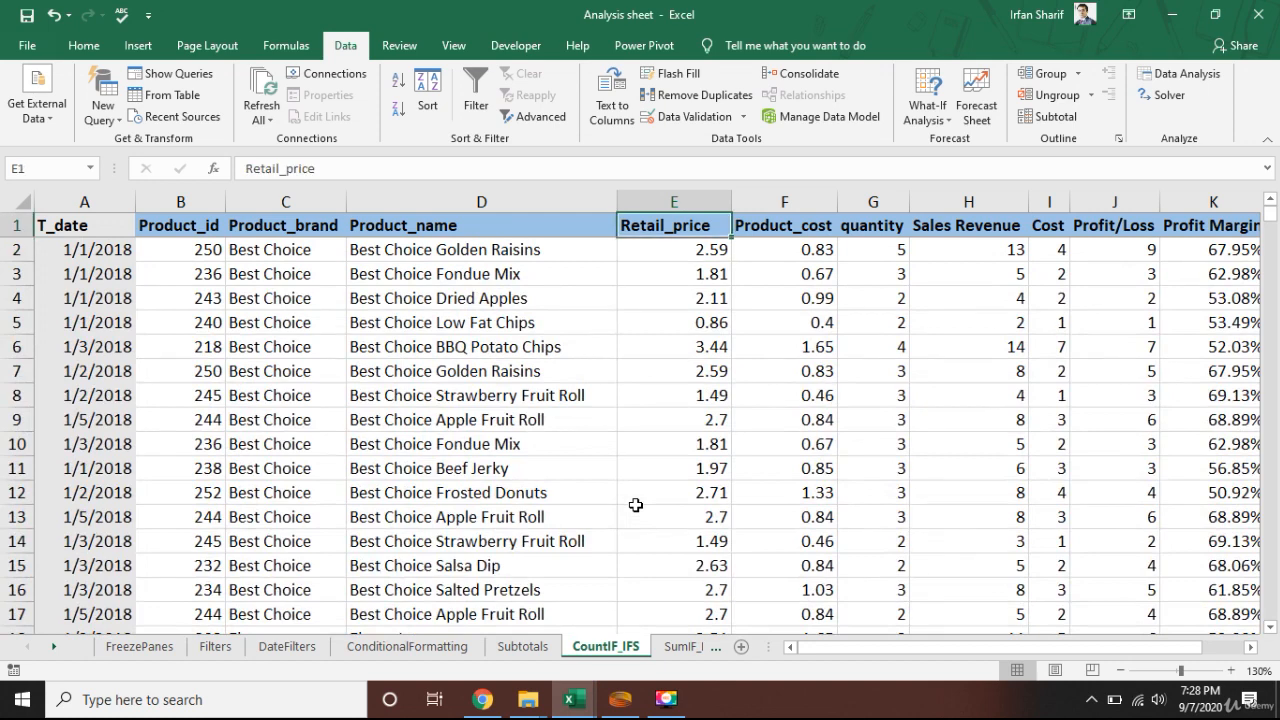
left_click(476, 92)
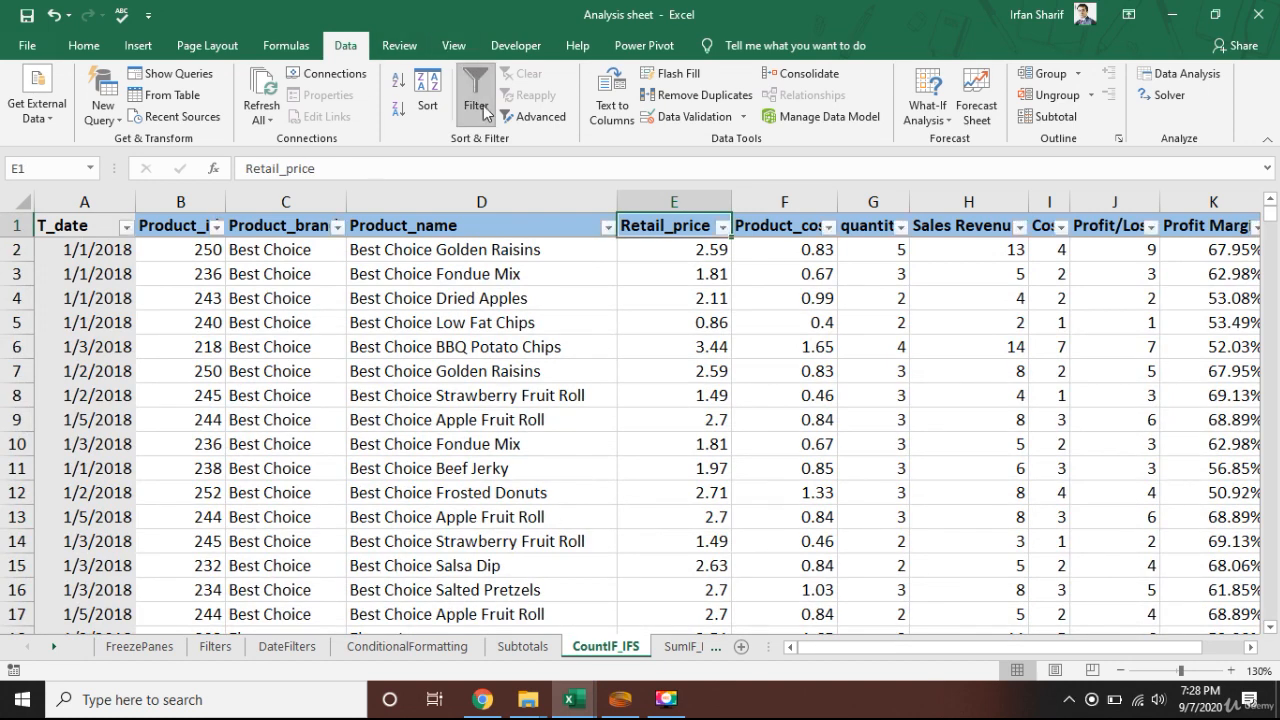
Step: Filter the Retail_price column to show only values greater than 2
left_click(722, 226)
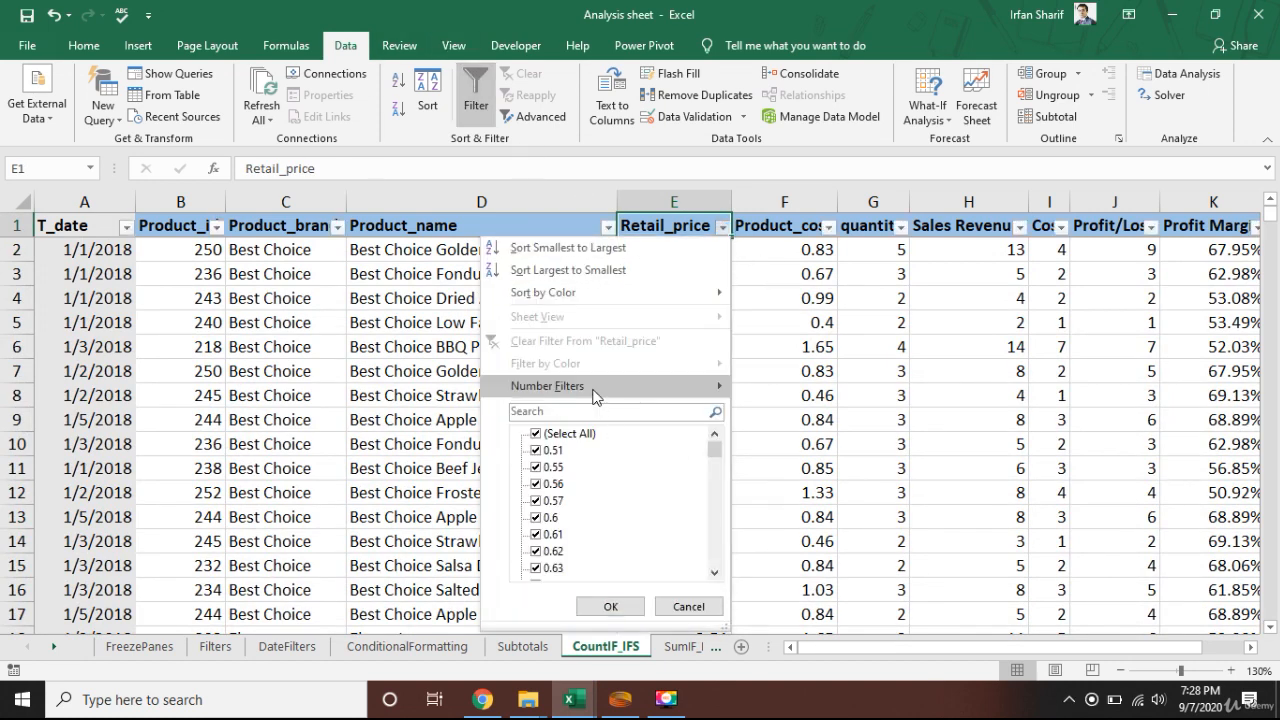
mouse_move(600, 386)
left_click(797, 434)
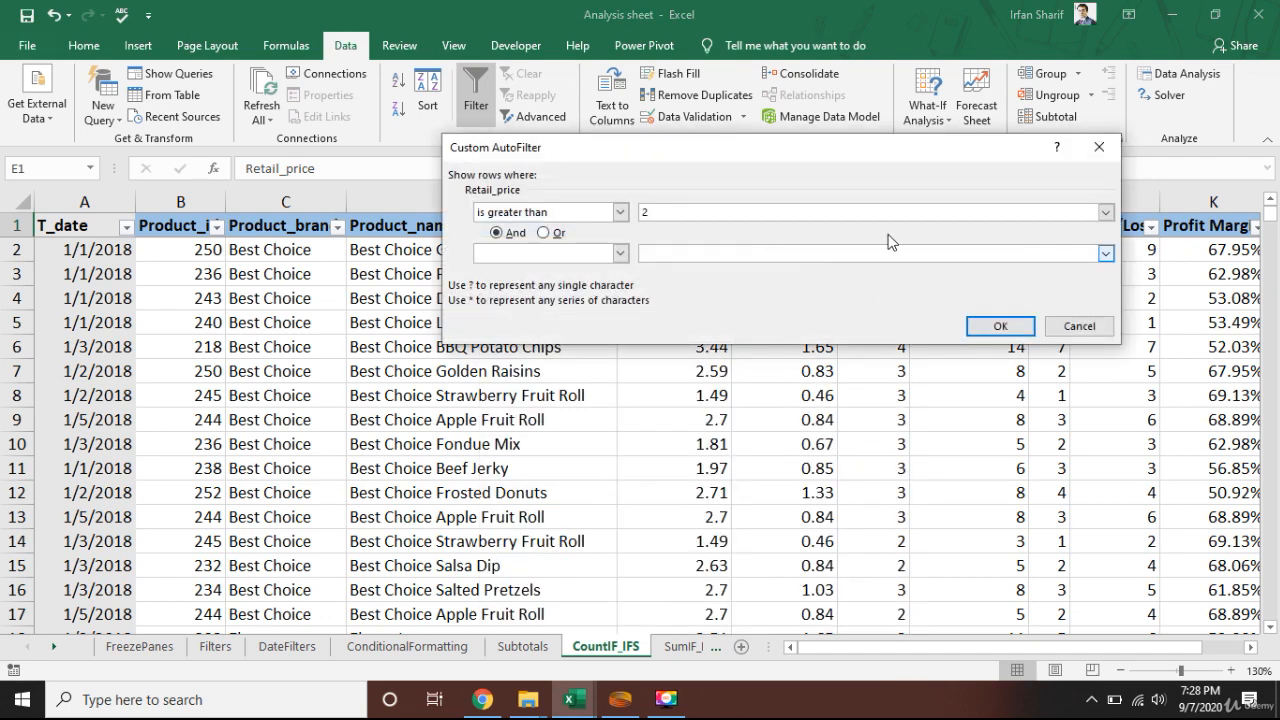
left_click(998, 325)
Step: Check the count of the filtered Retail_price values from E2 down and compare it with the COUNTIF result in C204
left_click(714, 255)
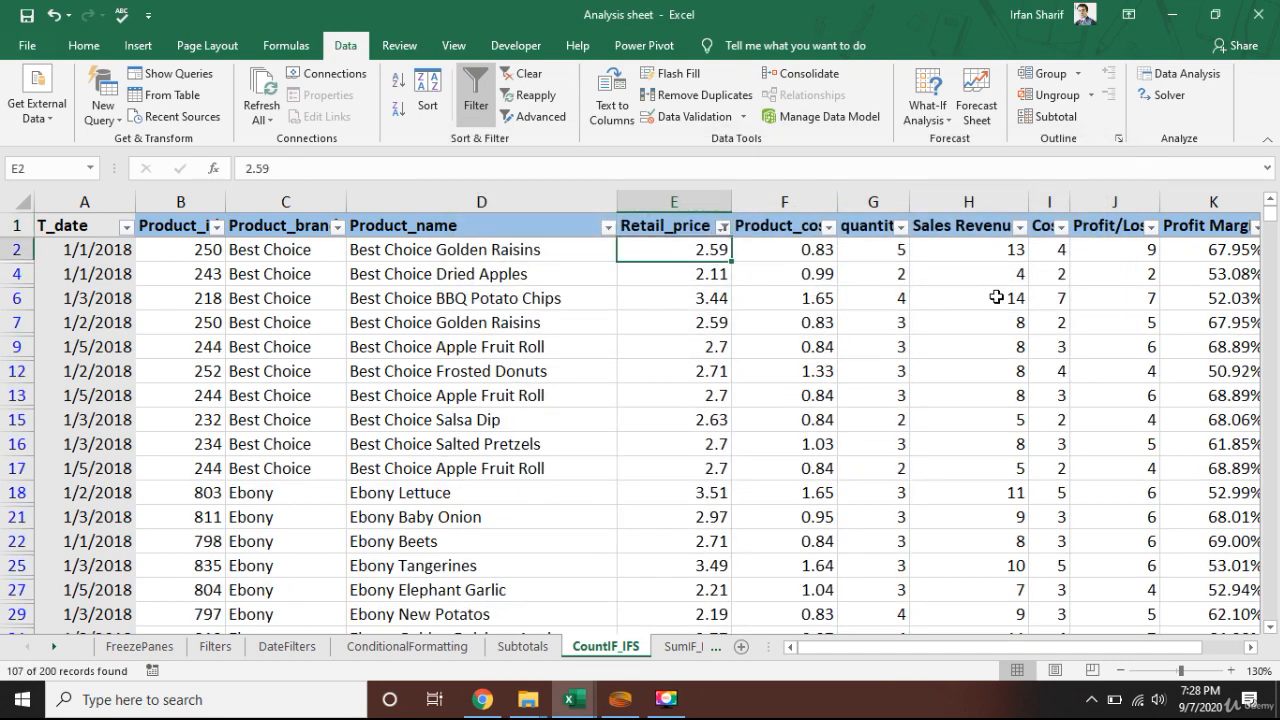
key("ctrl+shift+Down")
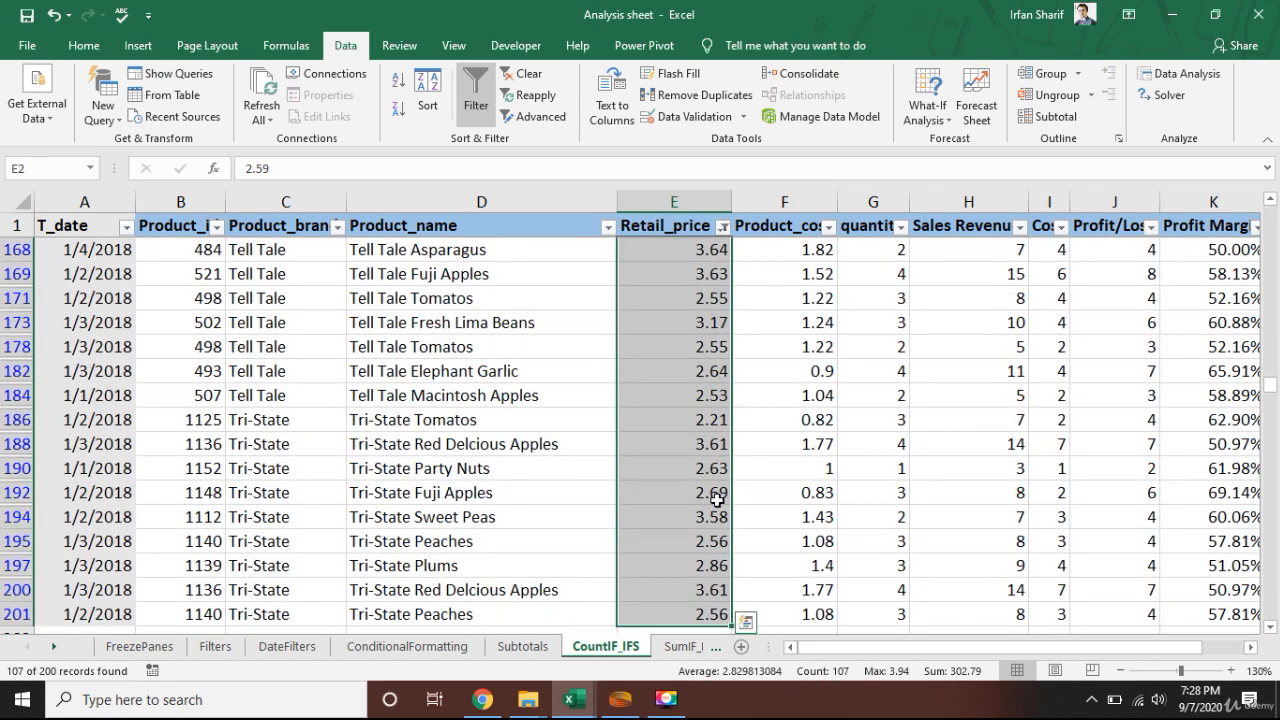
left_click(690, 487)
scroll(685, 487, "down", 2)
left_click(323, 564)
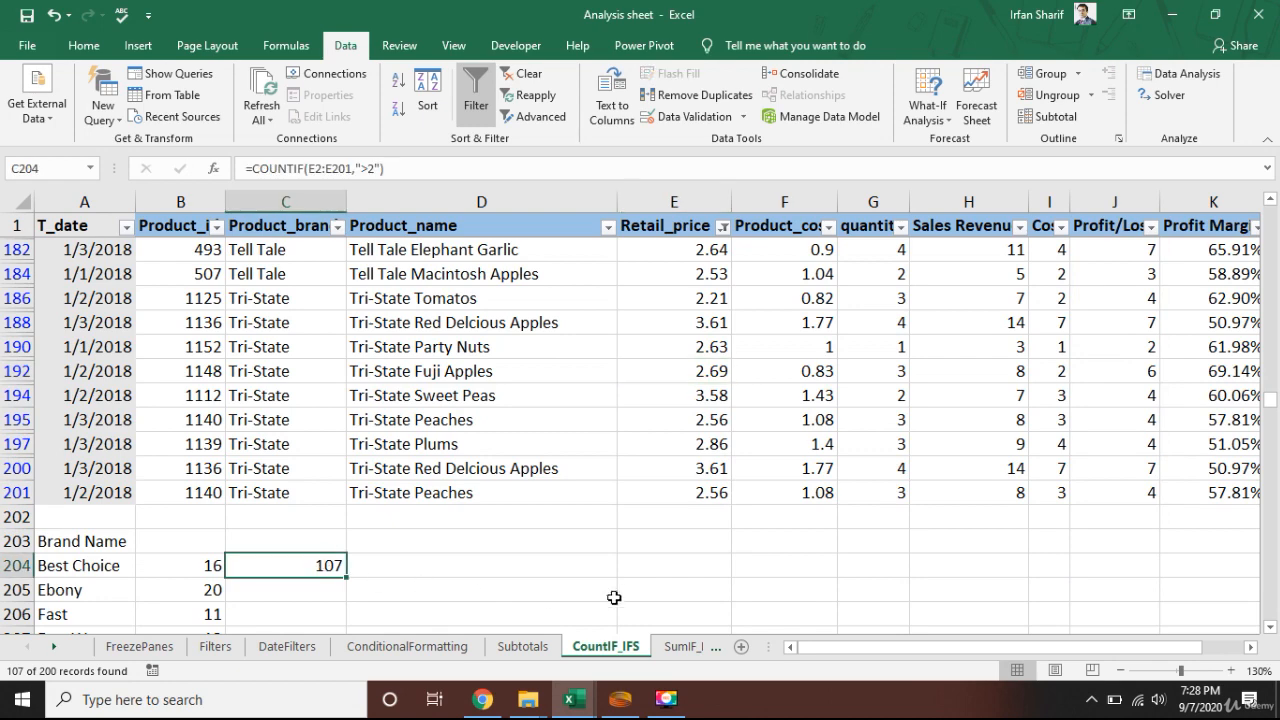